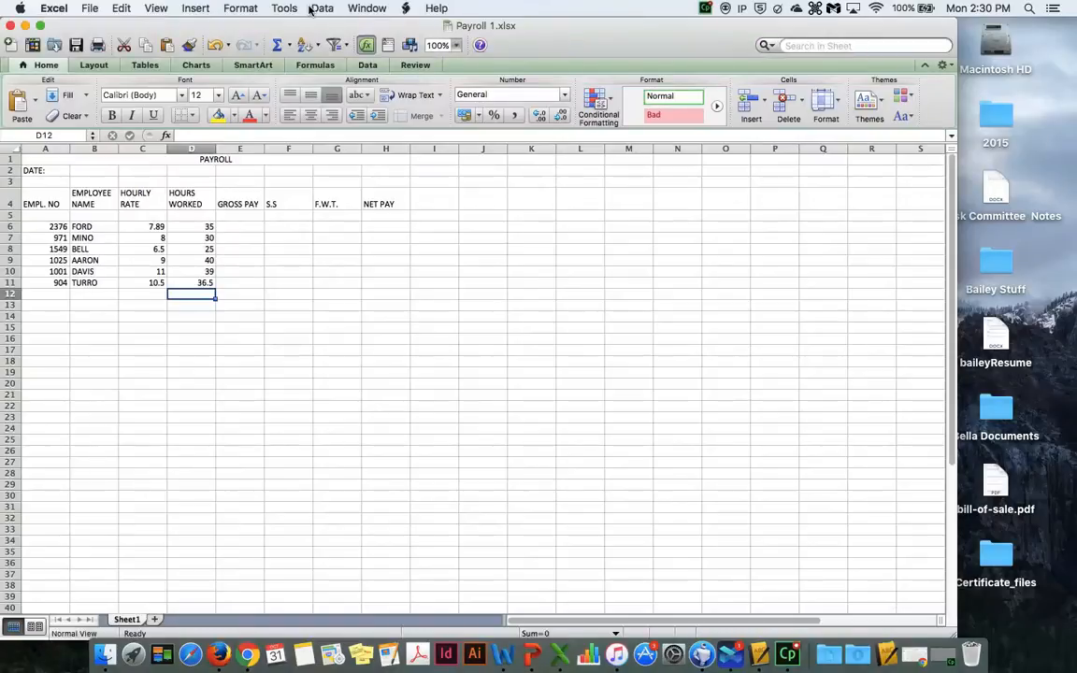
- Set the worksheet zoom magnification to 125%
left_click(157, 8)
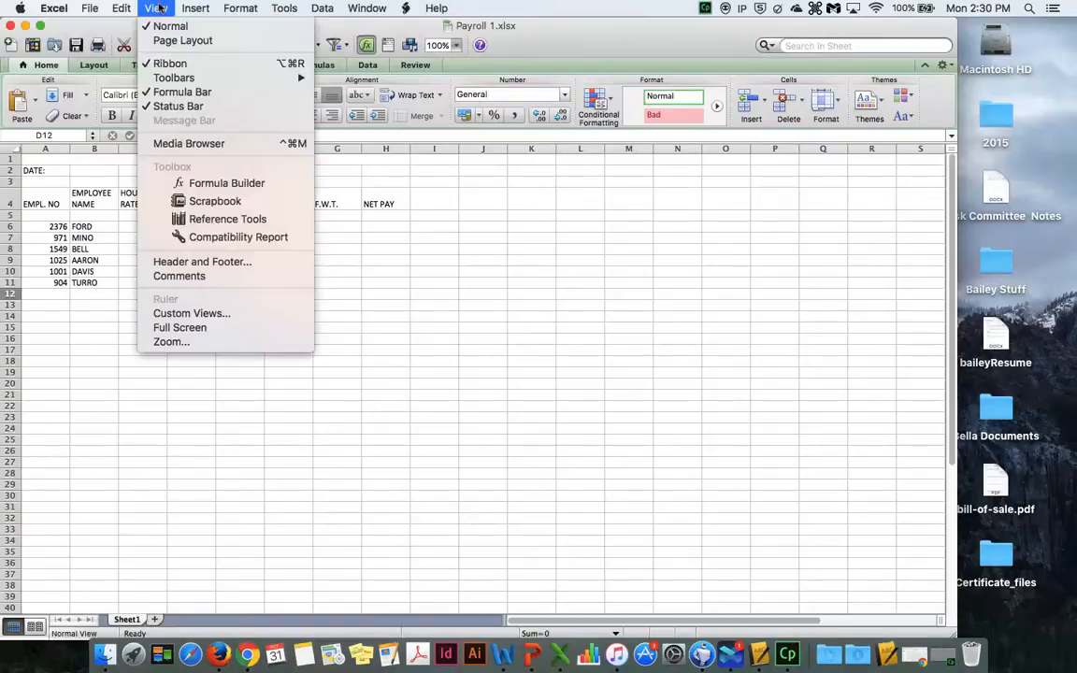
left_click(216, 344)
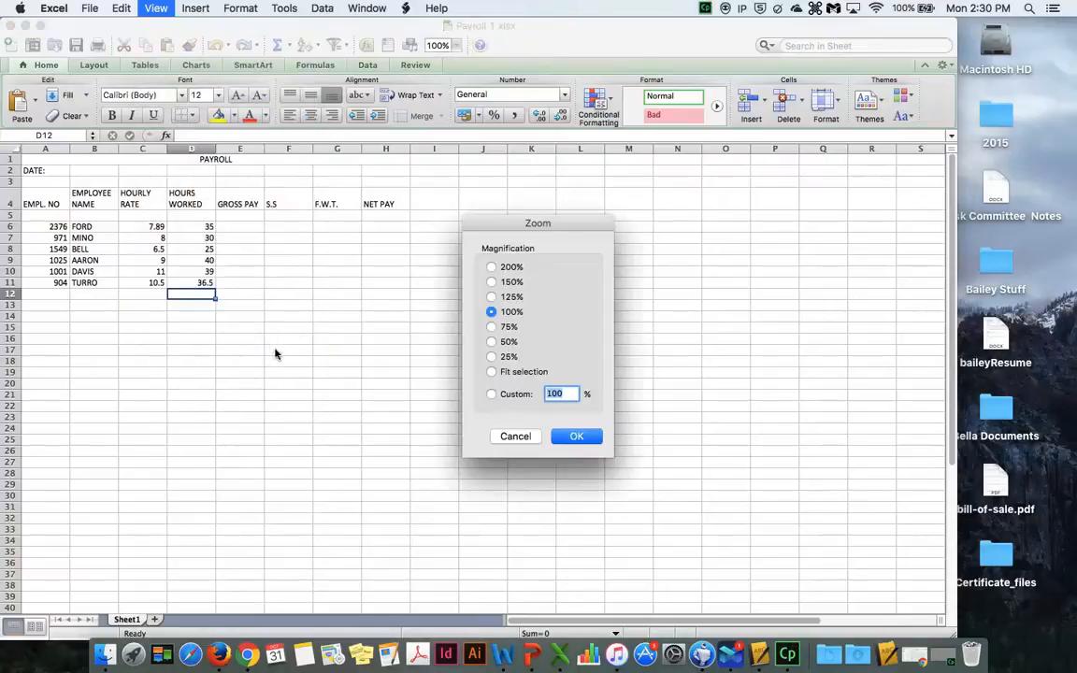
left_click(493, 296)
left_click(577, 435)
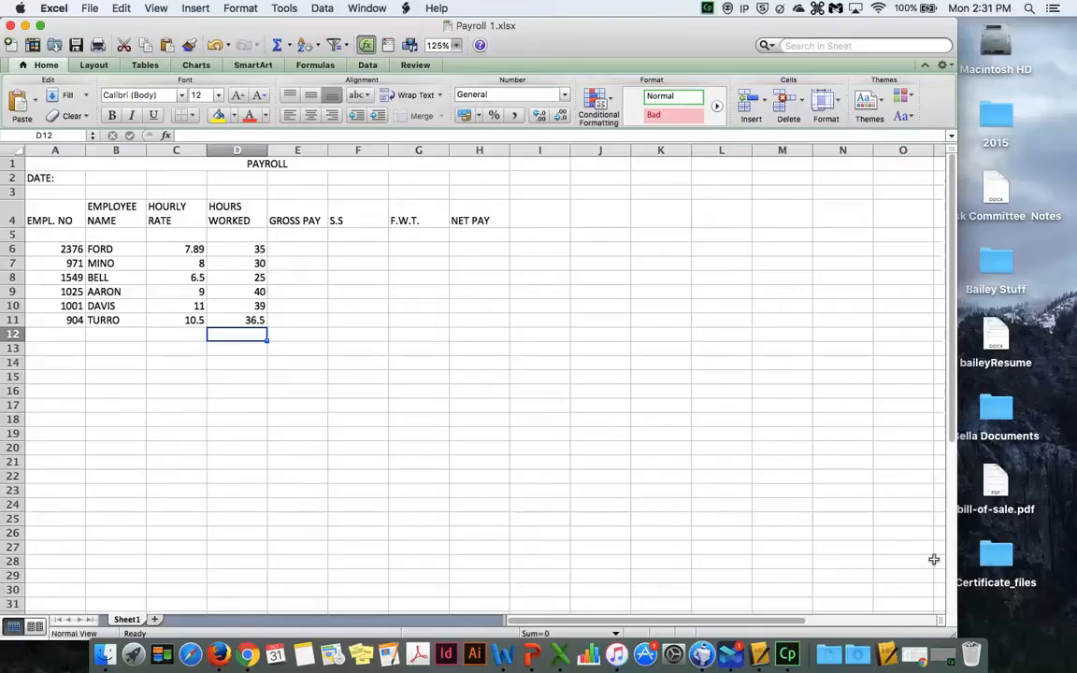
- Save the workbook on the Desktop under the new name Payroll 2
left_click(87, 9)
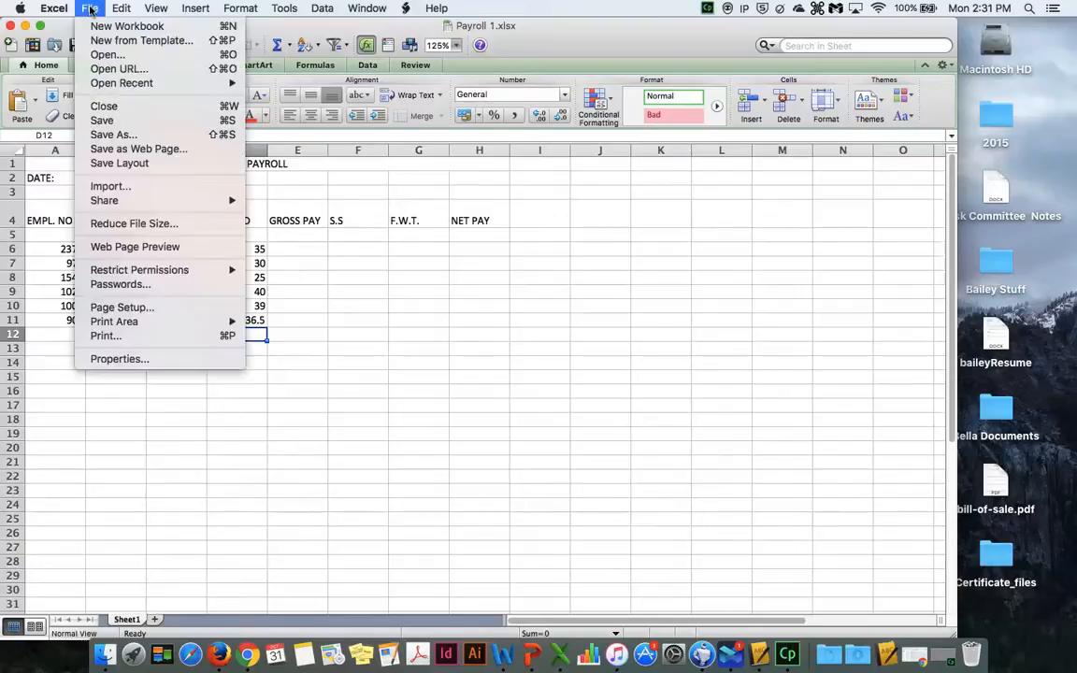
left_click(134, 134)
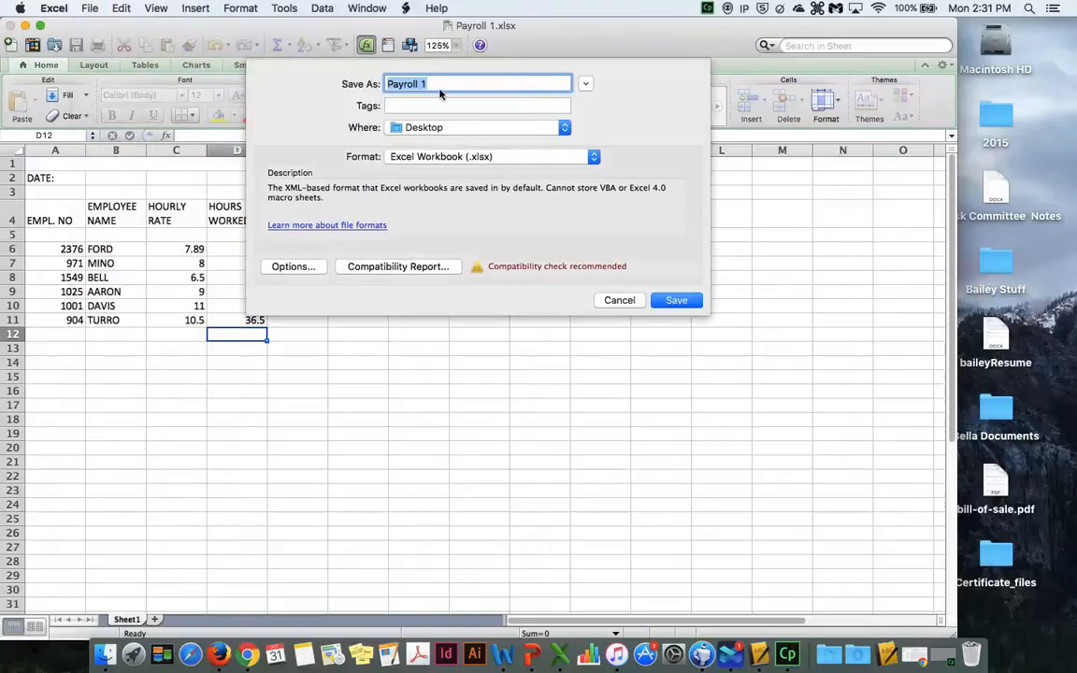
left_click(437, 86)
key("BackSpace")
type("2")
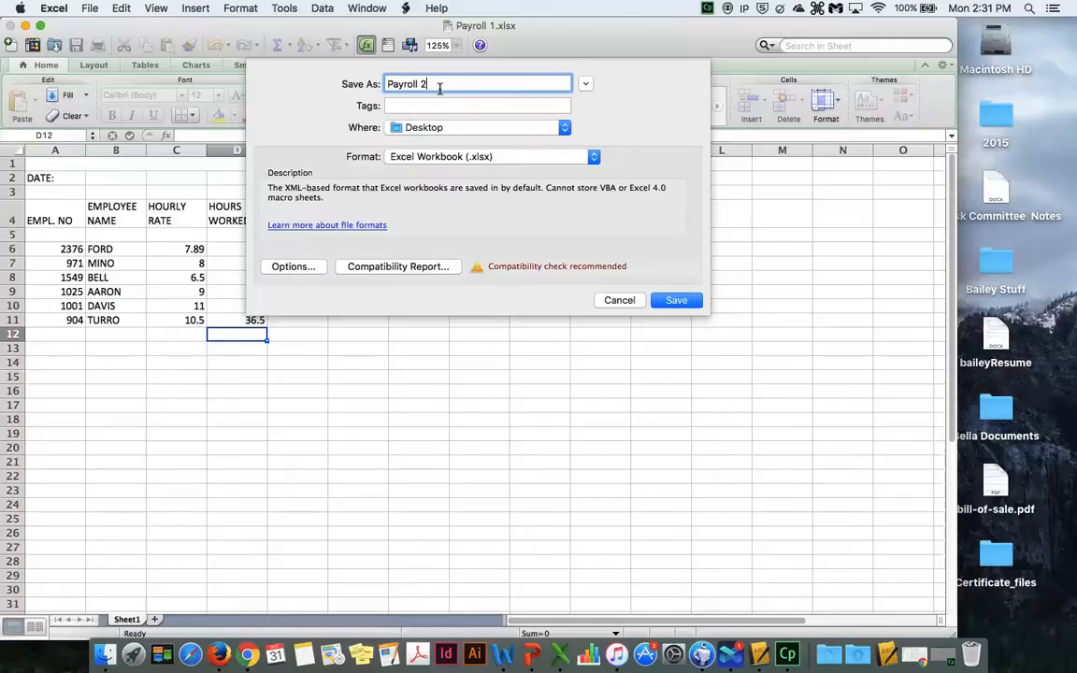
left_click(676, 300)
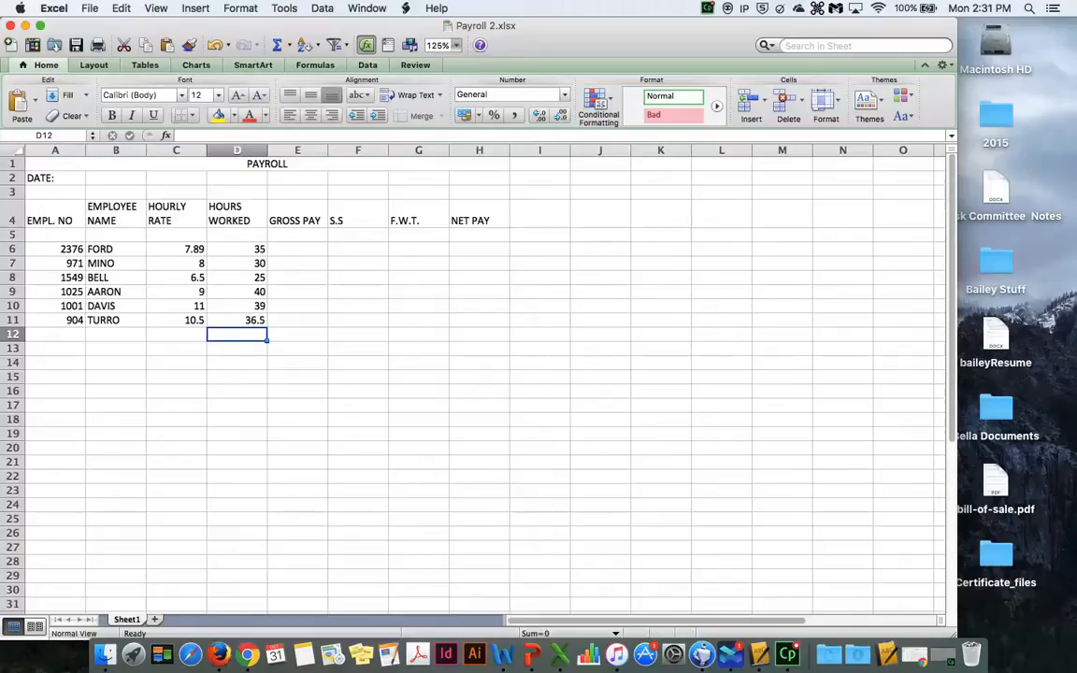
- Enter the label TOTALS in cell A13
left_click(42, 347)
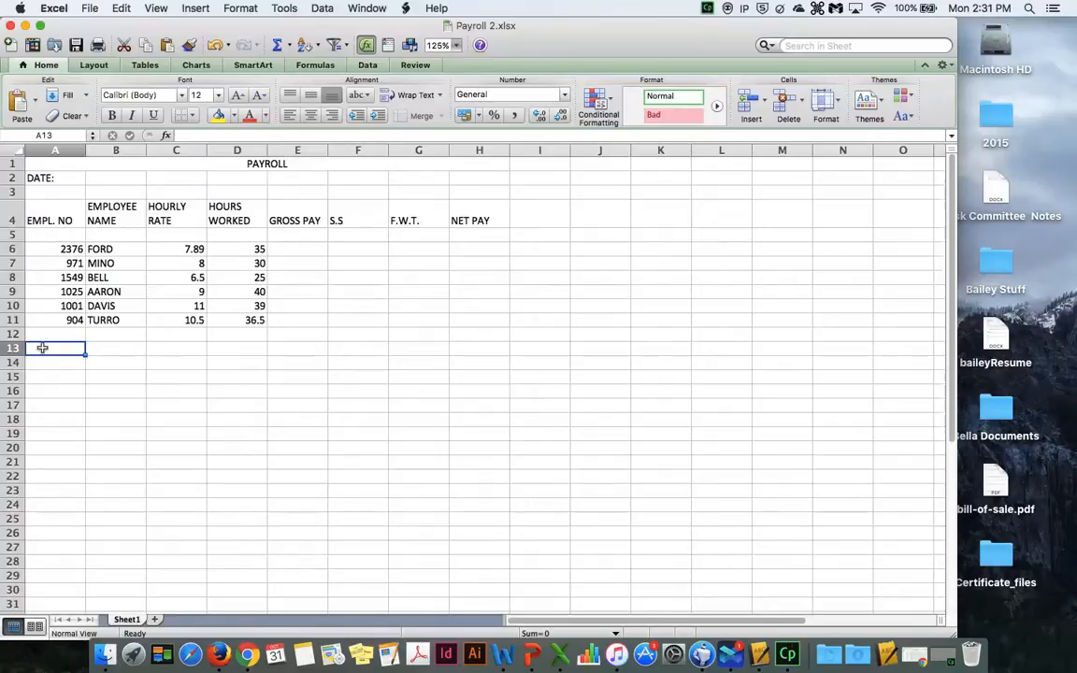
type("TOTALS")
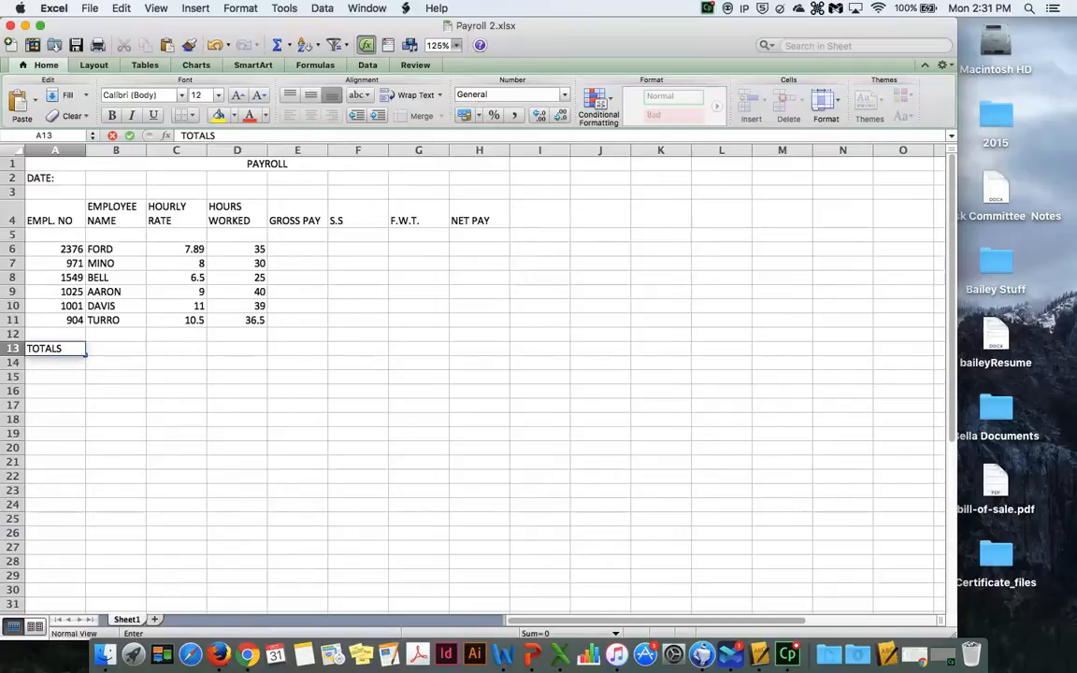
key("alt+super+d")
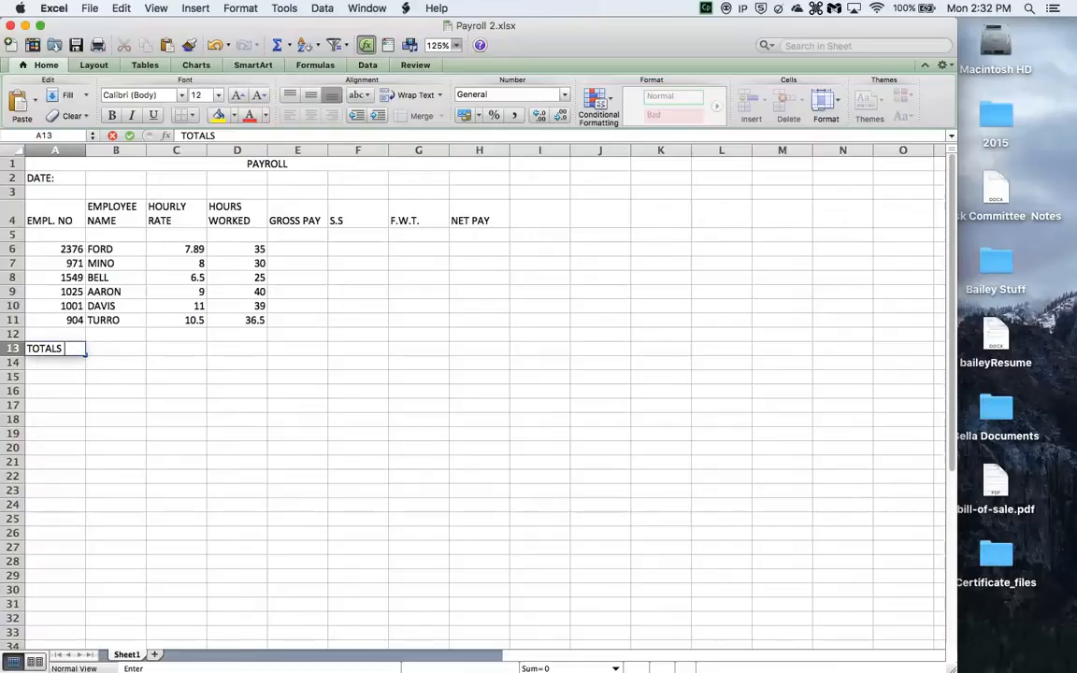
- Enter the gross pay formula =C6*D6 in E6 and fill it down through E11
left_click(286, 247)
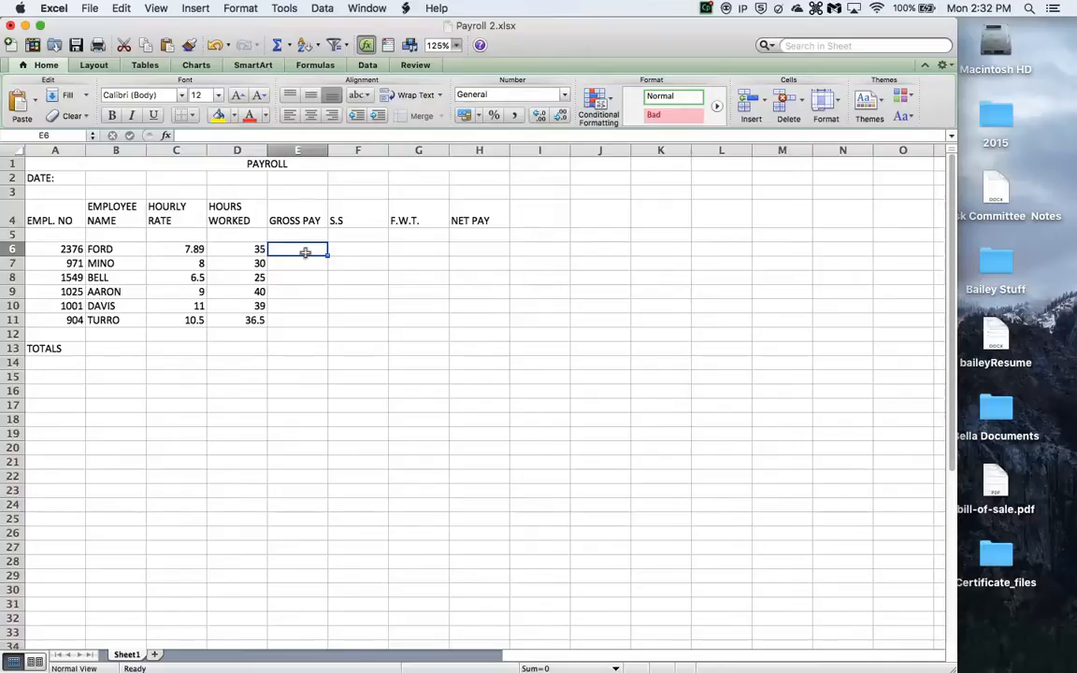
type("=")
left_click(192, 249)
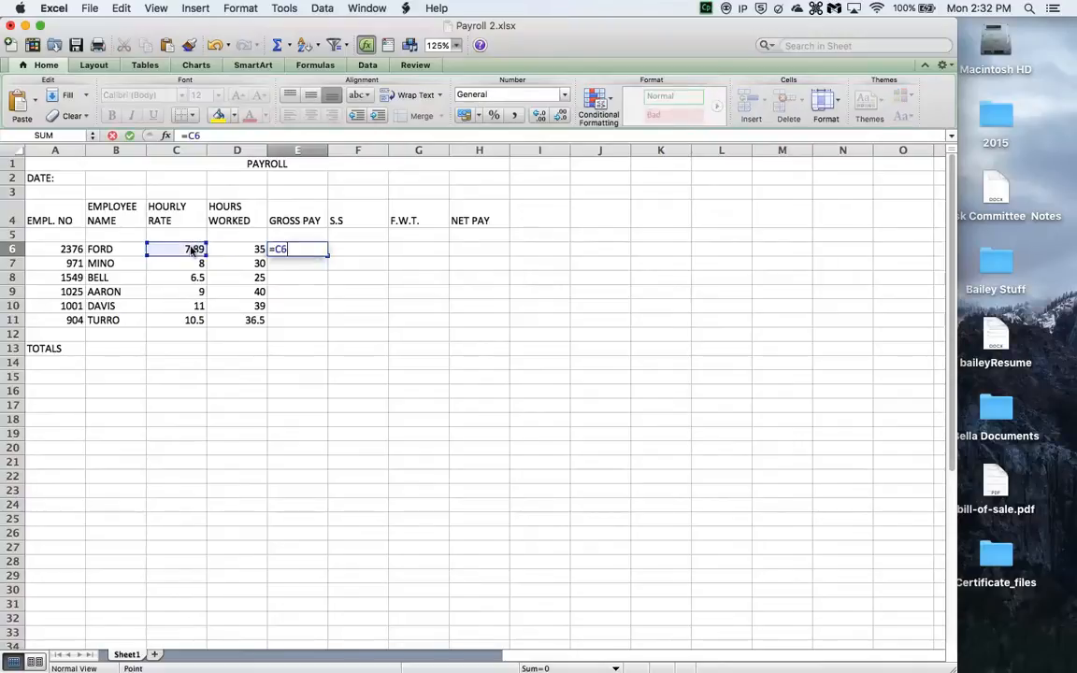
type("*")
left_click(225, 248)
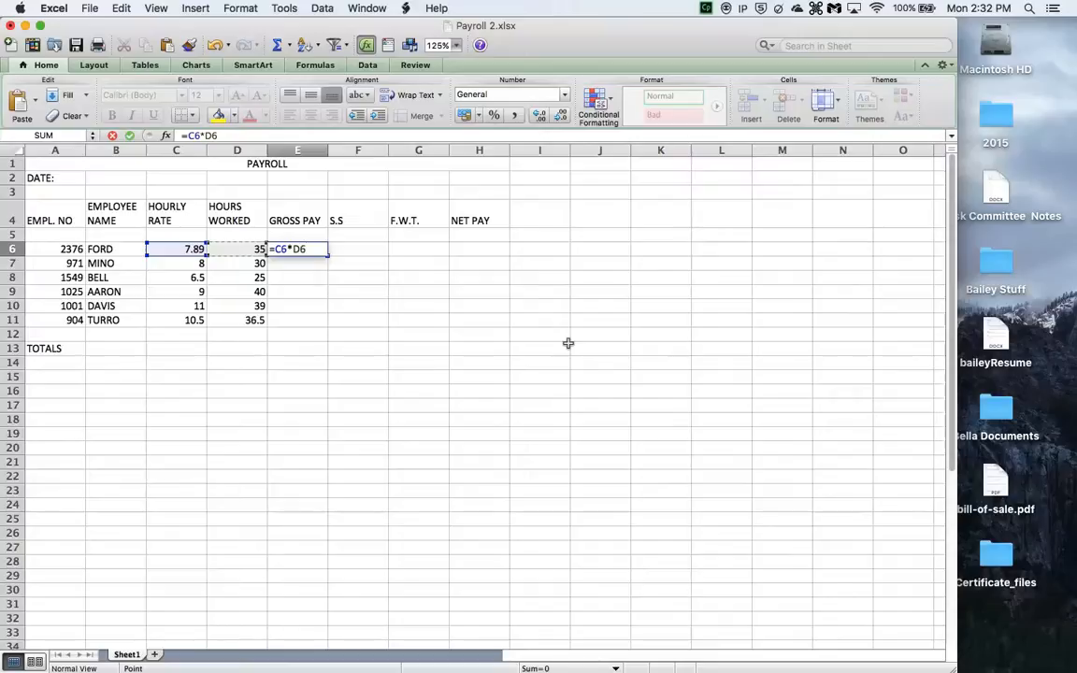
key("Return")
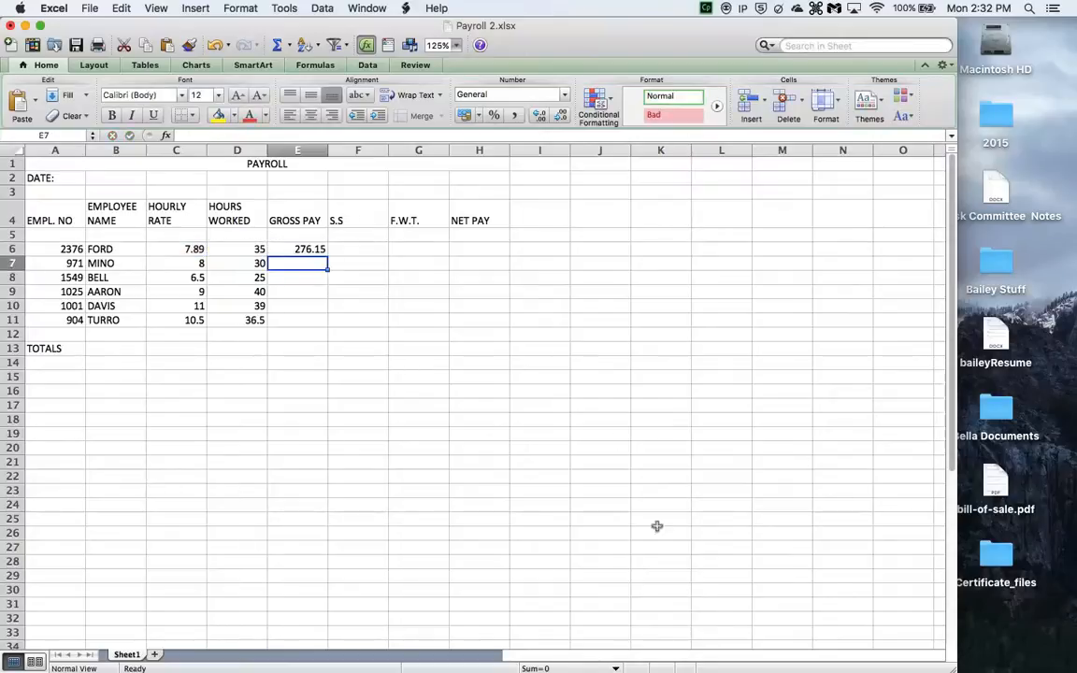
left_click(301, 249)
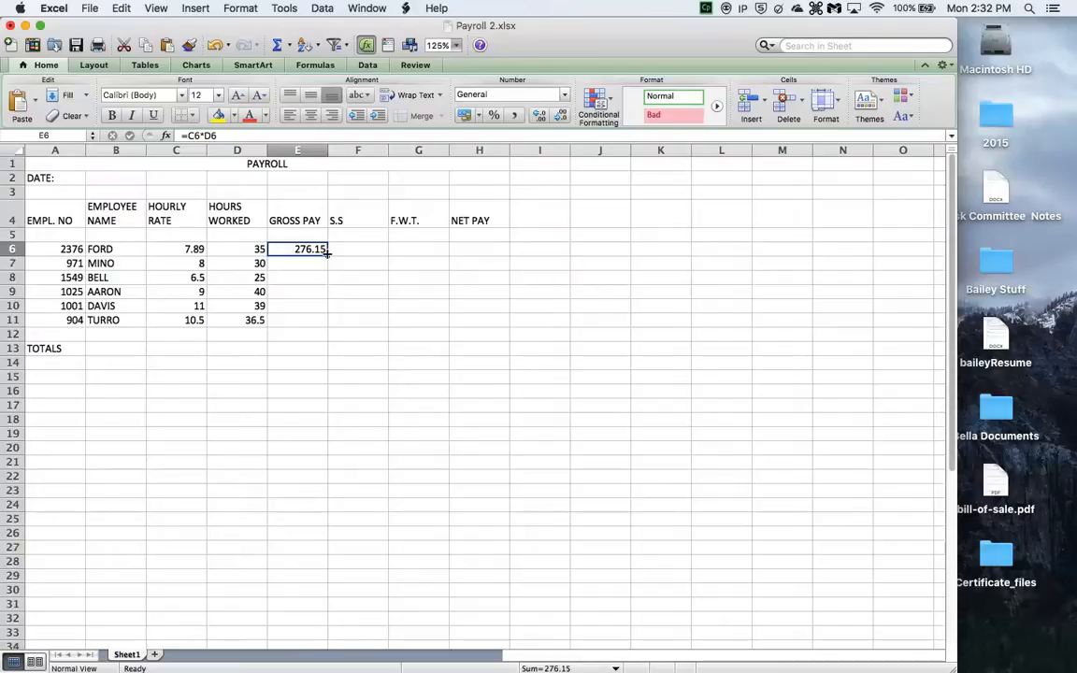
left_click_drag(326, 252, 329, 319)
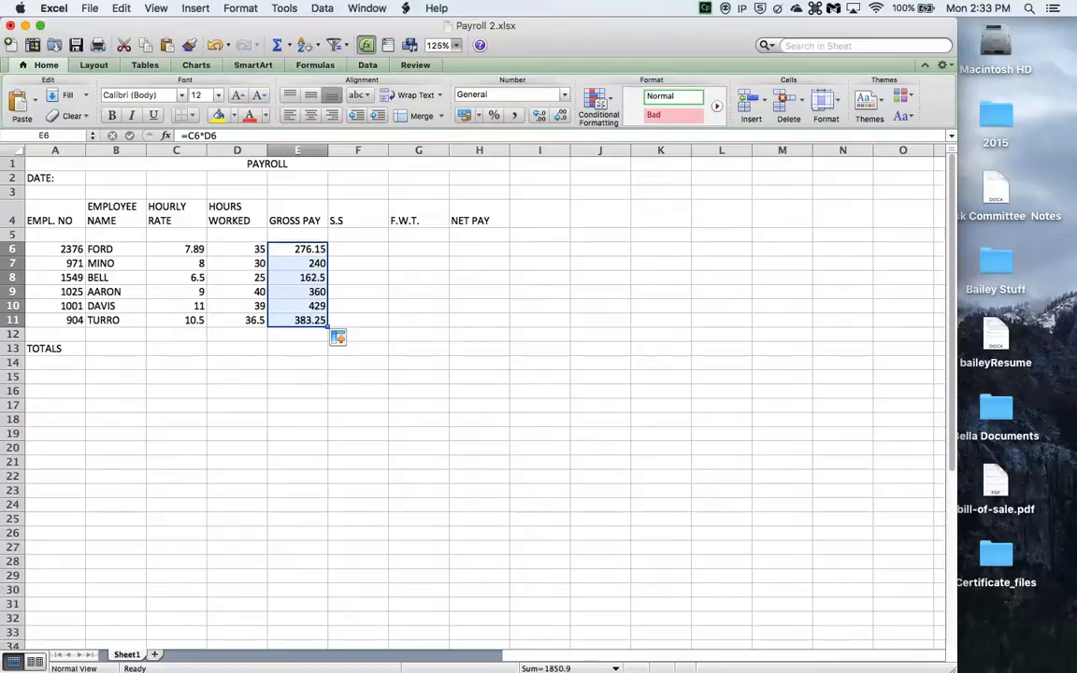
- Enter the social security formula =E6*7.65% in F6 and fill it down through F11
left_click(361, 249)
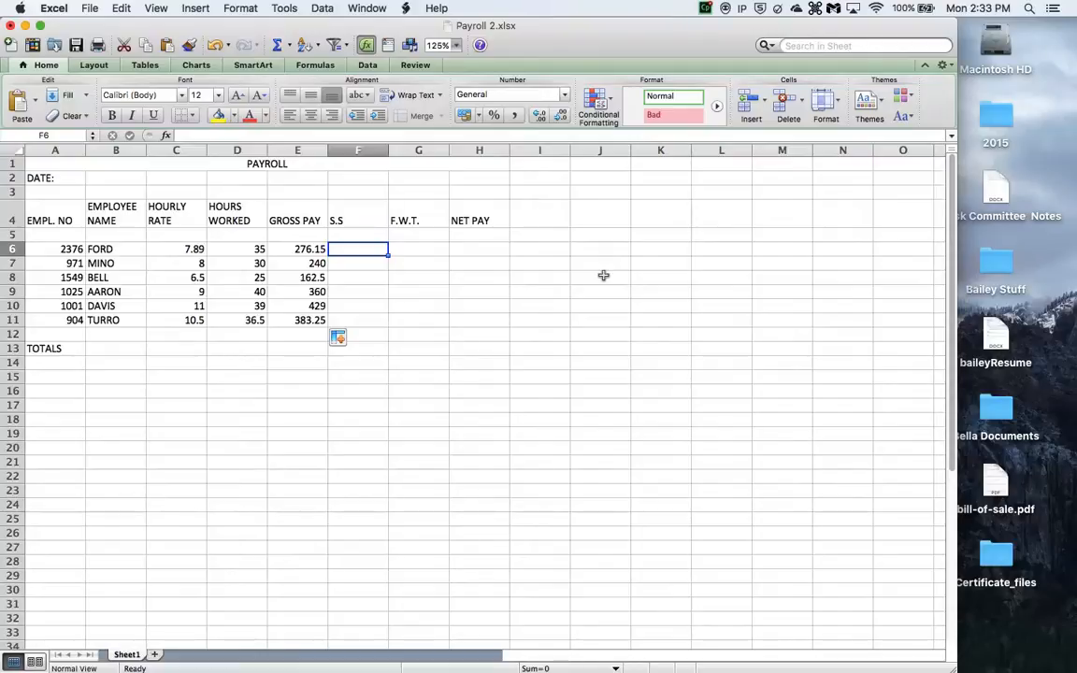
type("=")
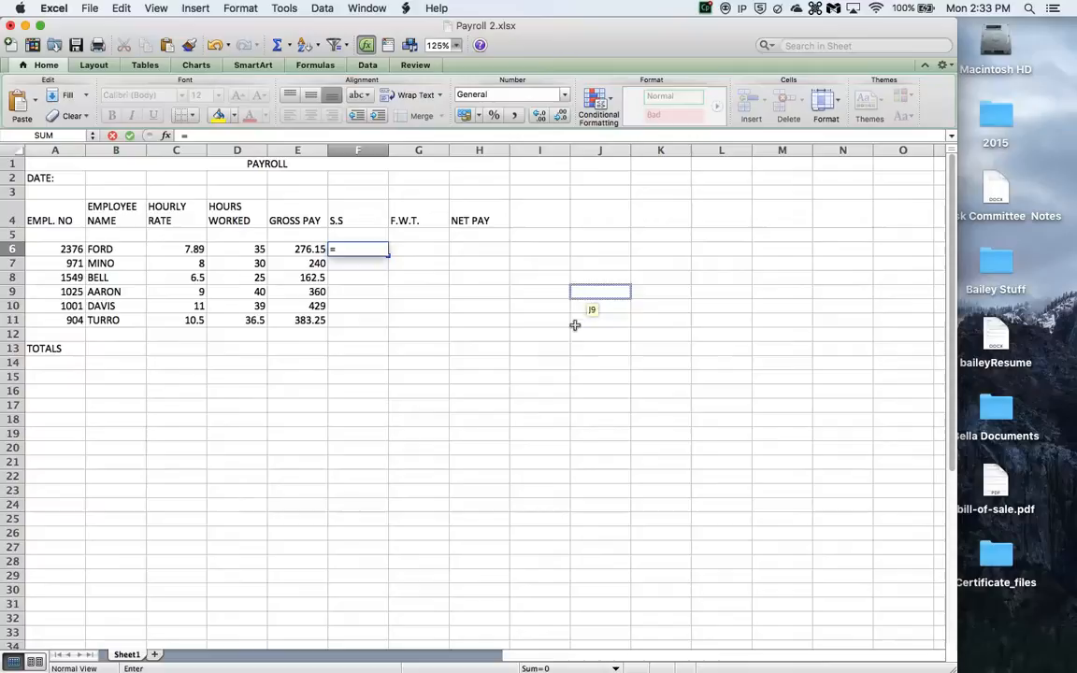
left_click(297, 249)
type("*")
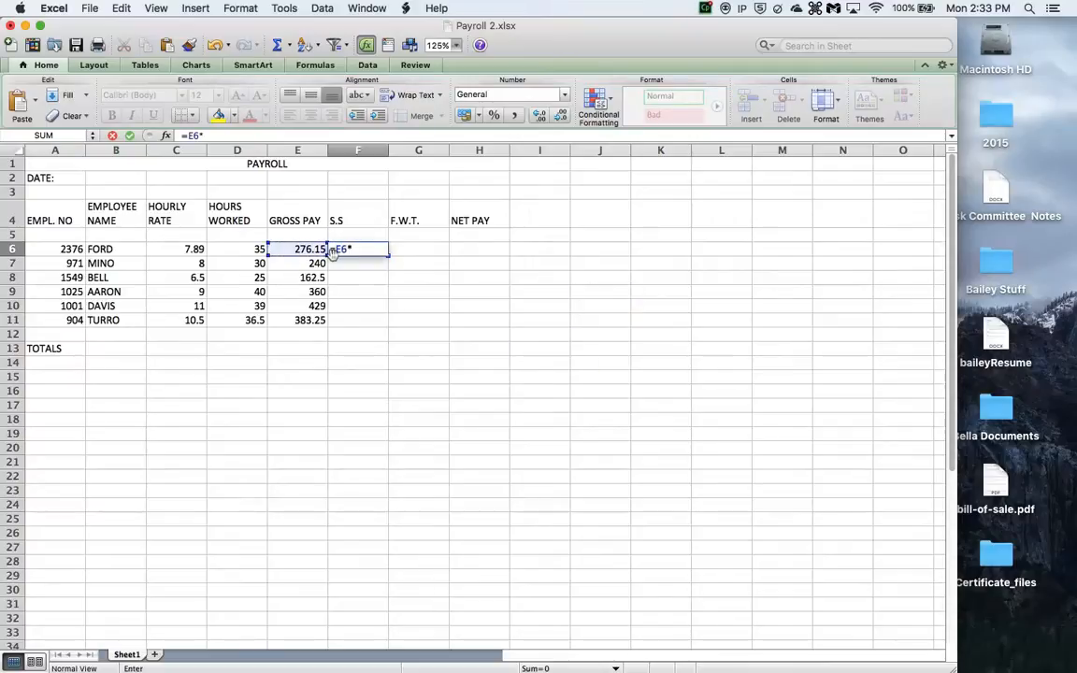
type("7.65%")
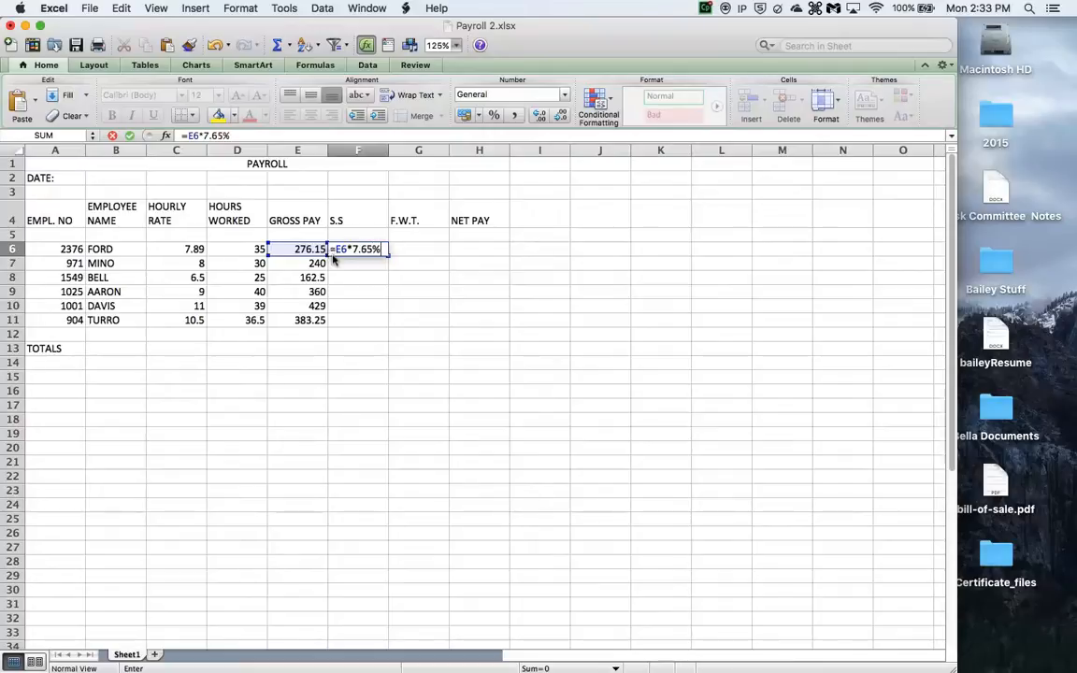
key("Return")
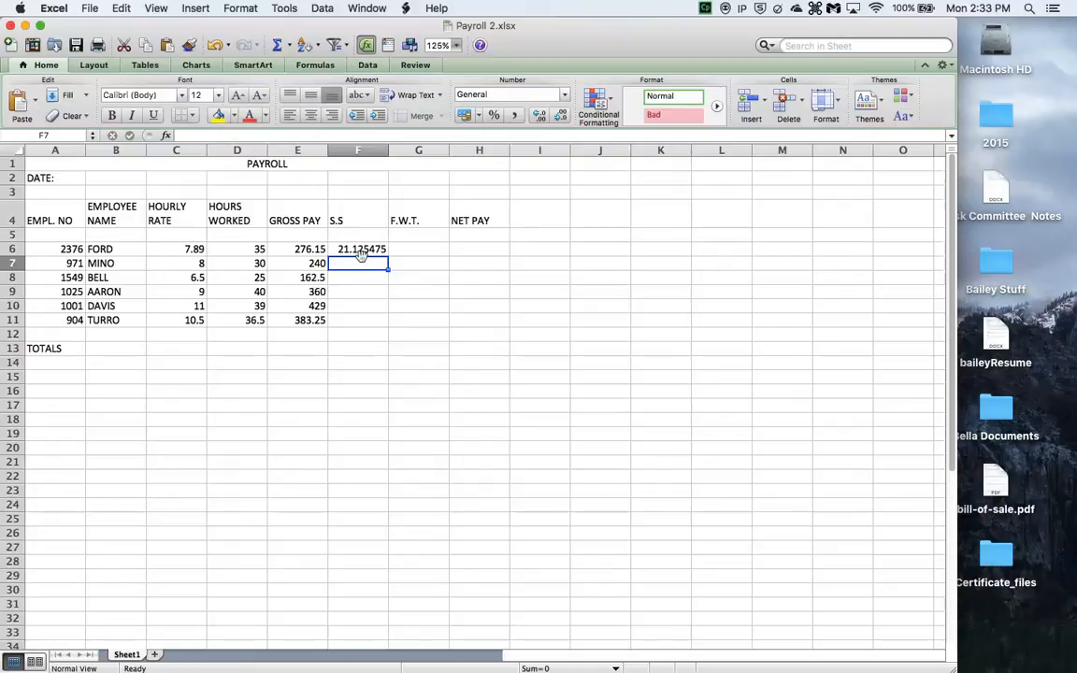
left_click(361, 252)
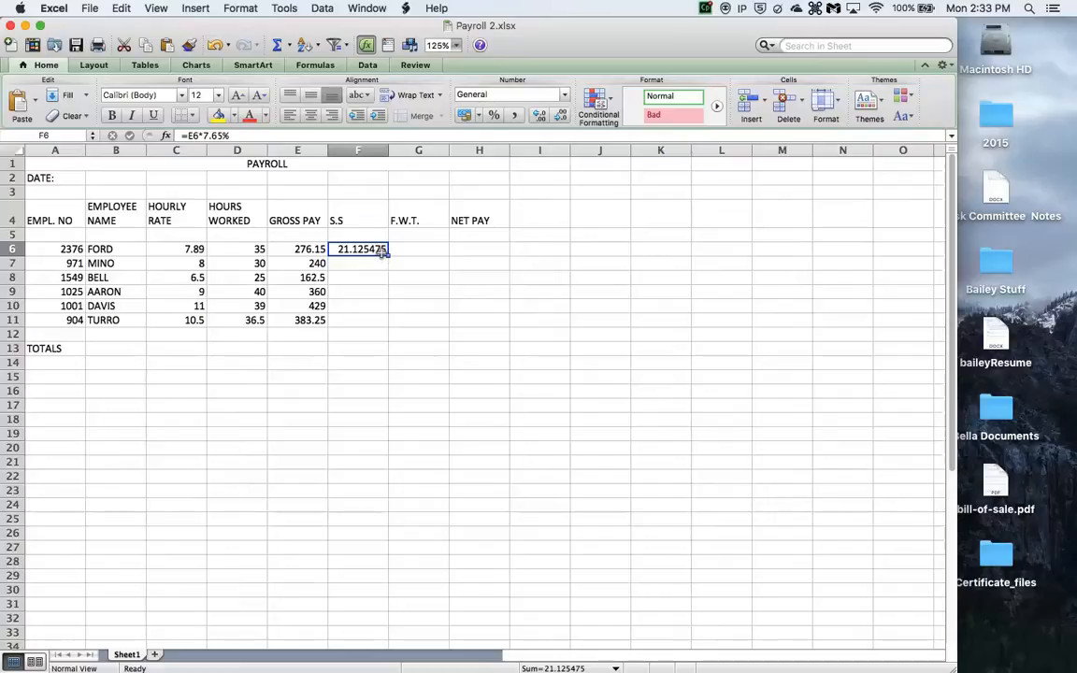
left_click_drag(388, 255, 389, 325)
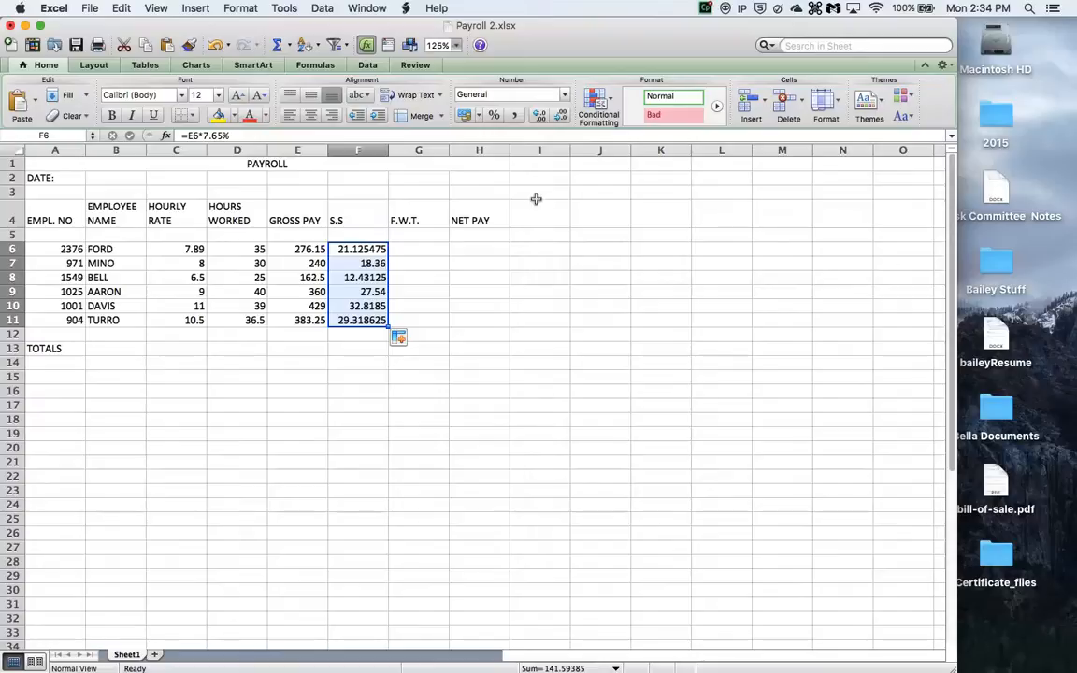
- Enter the federal withholding formula =E6*20% in G6 and fill it down through G11
left_click(427, 248)
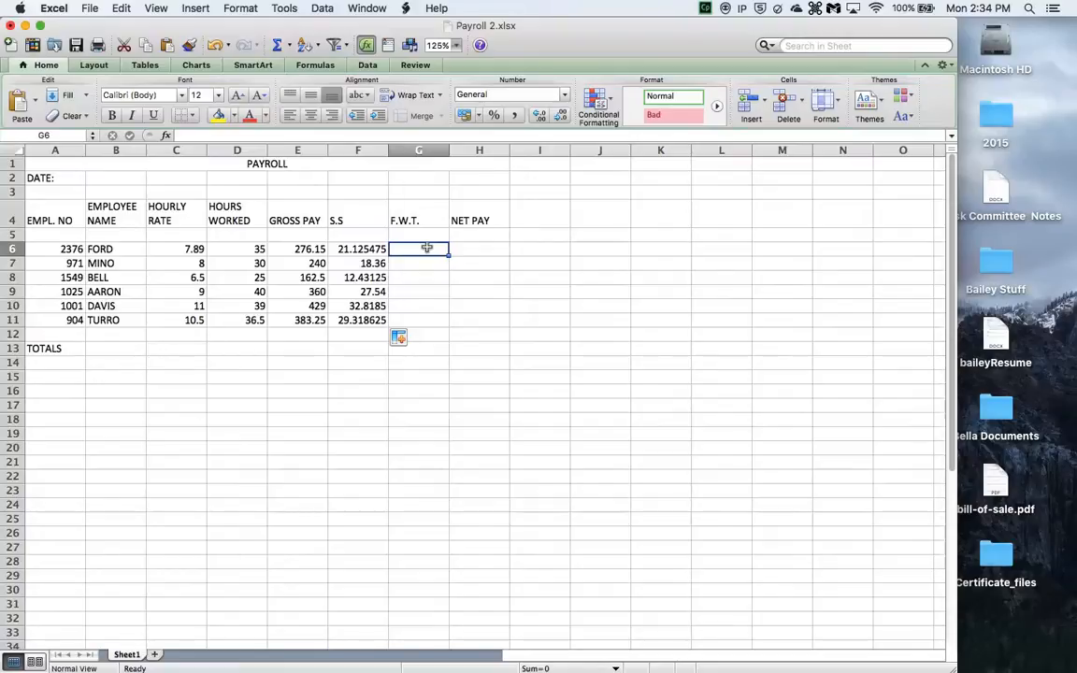
type("=")
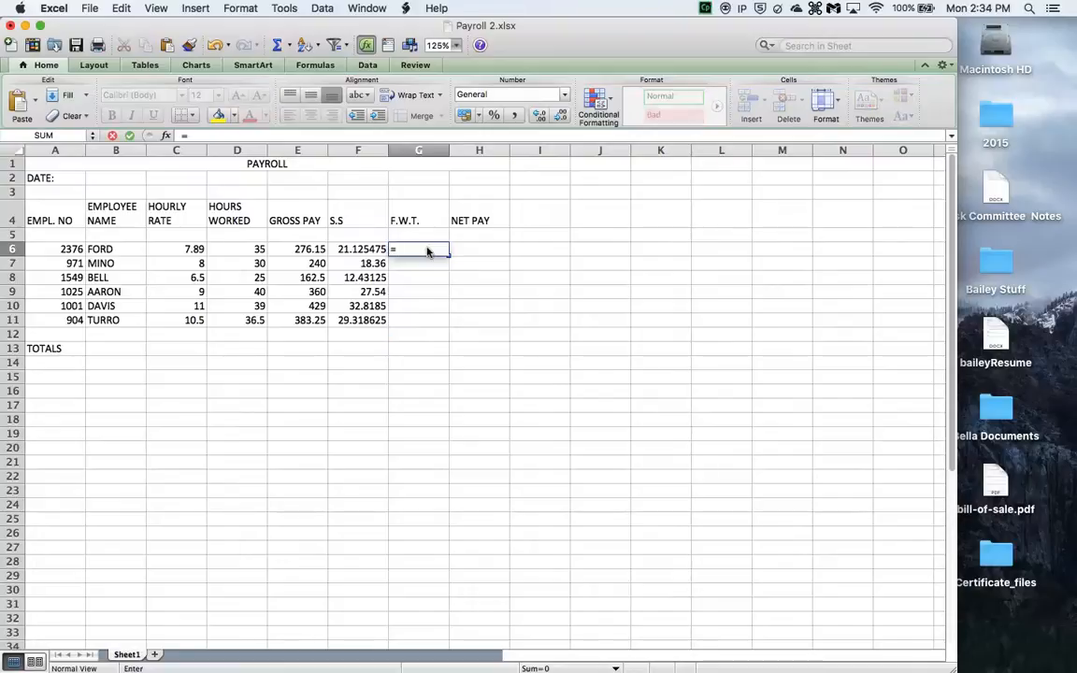
left_click(314, 251)
type("*")
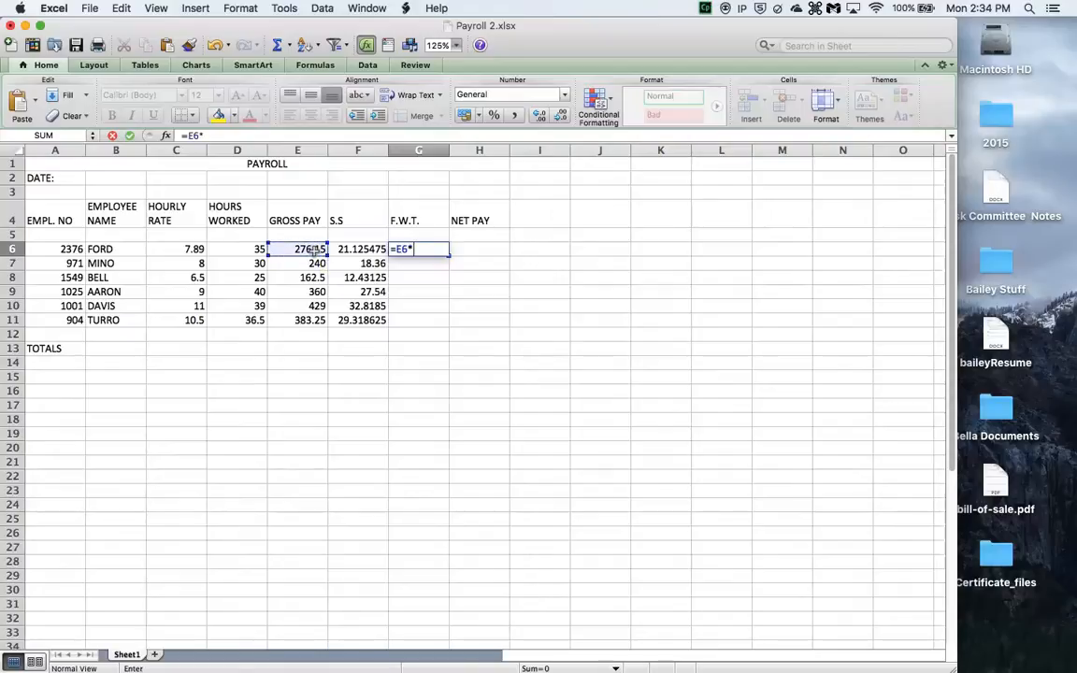
type("20%")
key("Return")
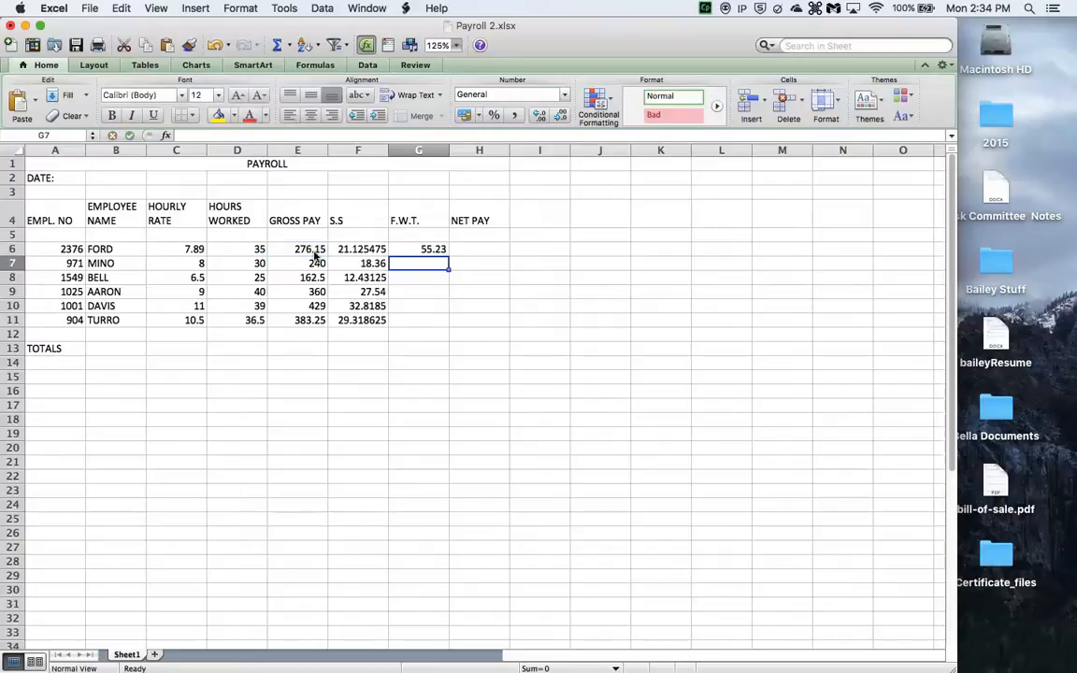
left_click(432, 249)
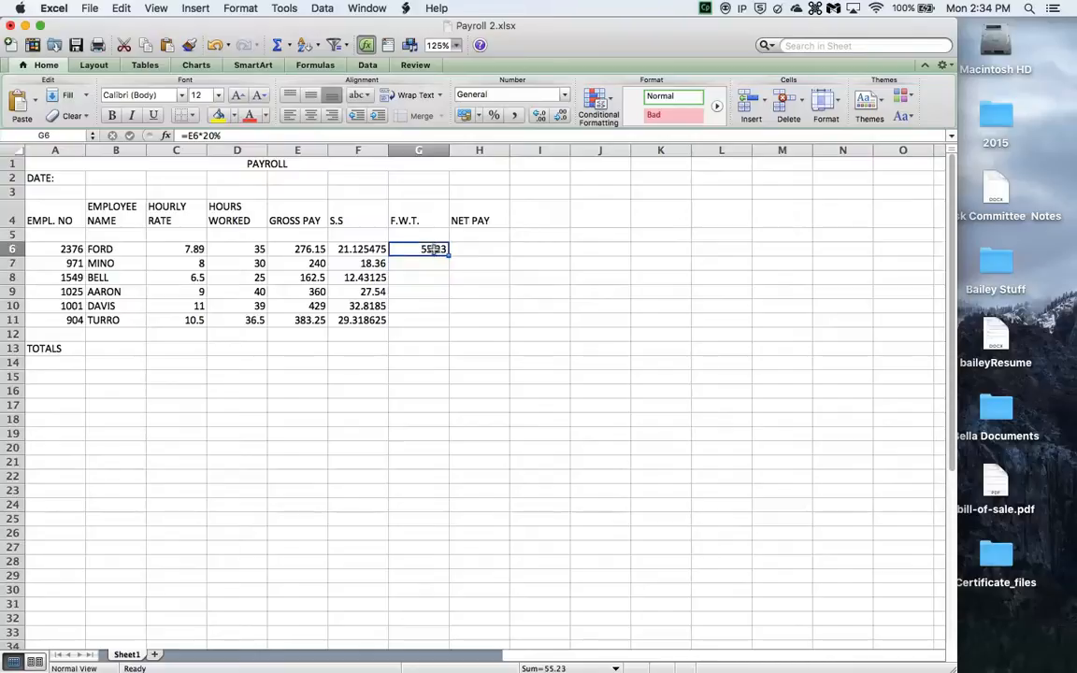
left_click_drag(449, 255, 452, 321)
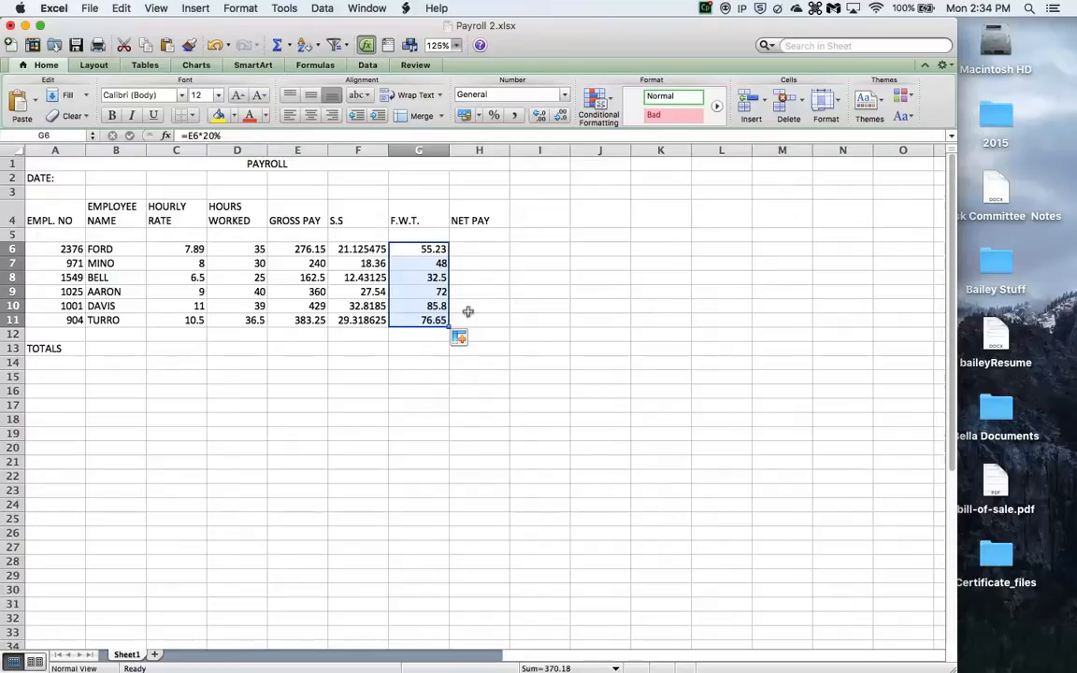
- Enter the net pay formula =E6-(f6+g6) in cell H6
left_click(478, 249)
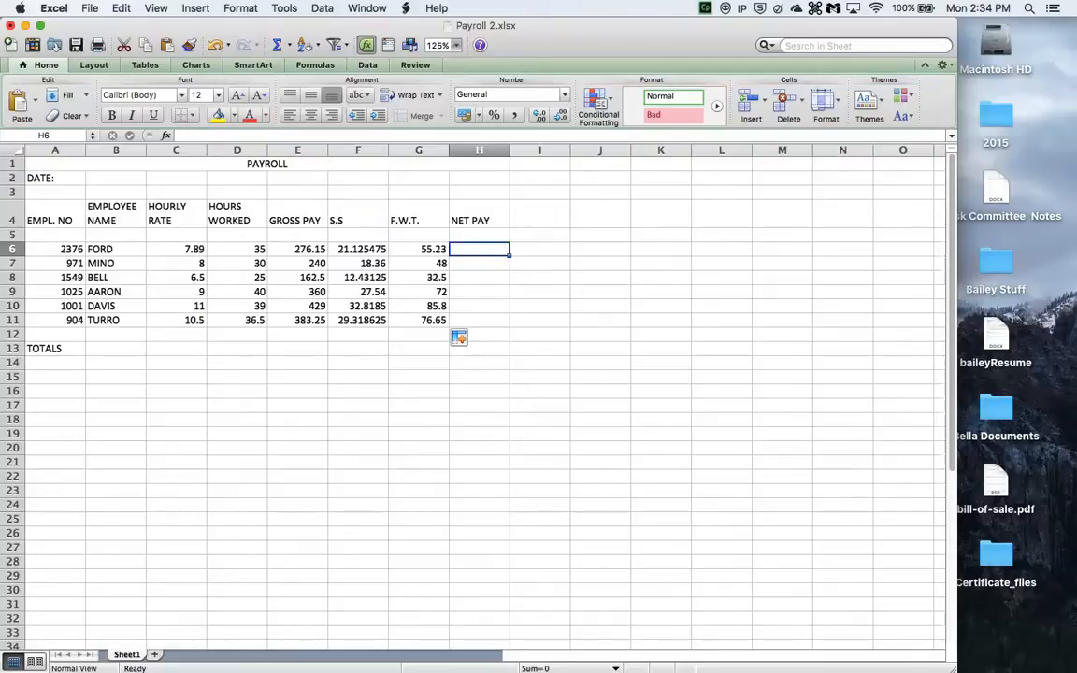
type("=")
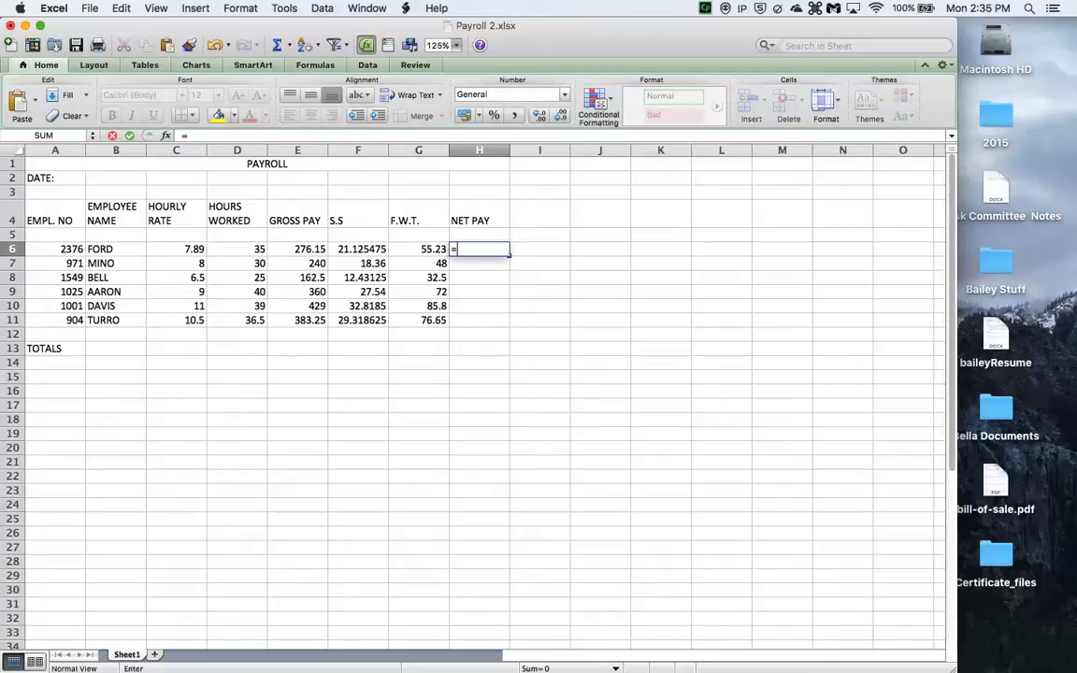
left_click(292, 252)
type("-(")
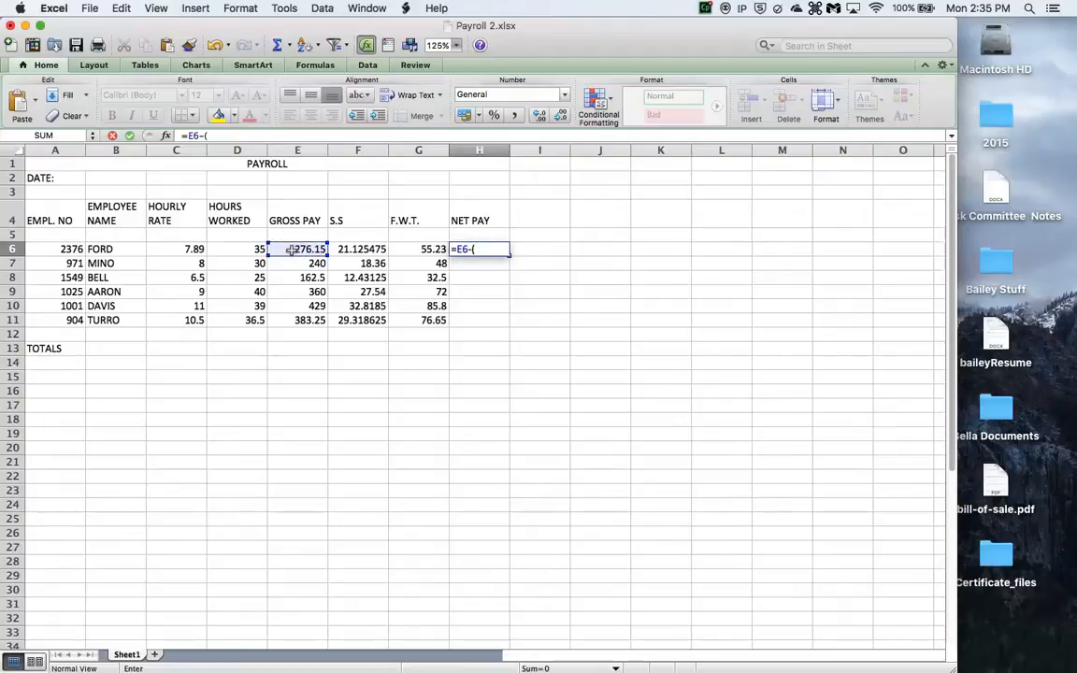
type("f6")
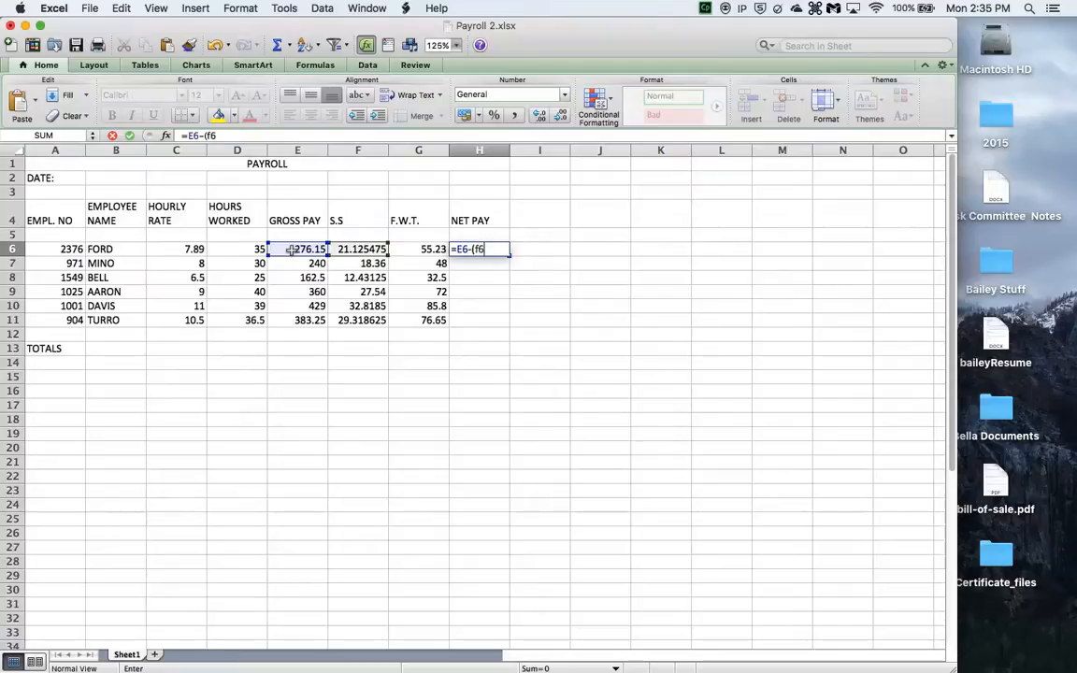
type("+g6)")
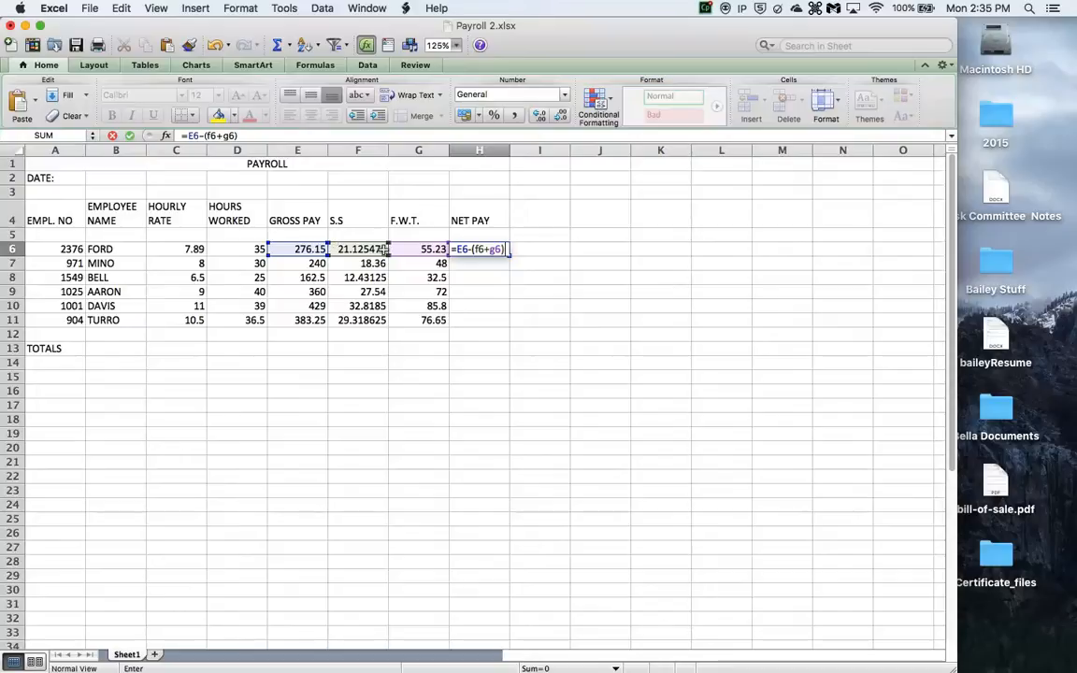
key("Return")
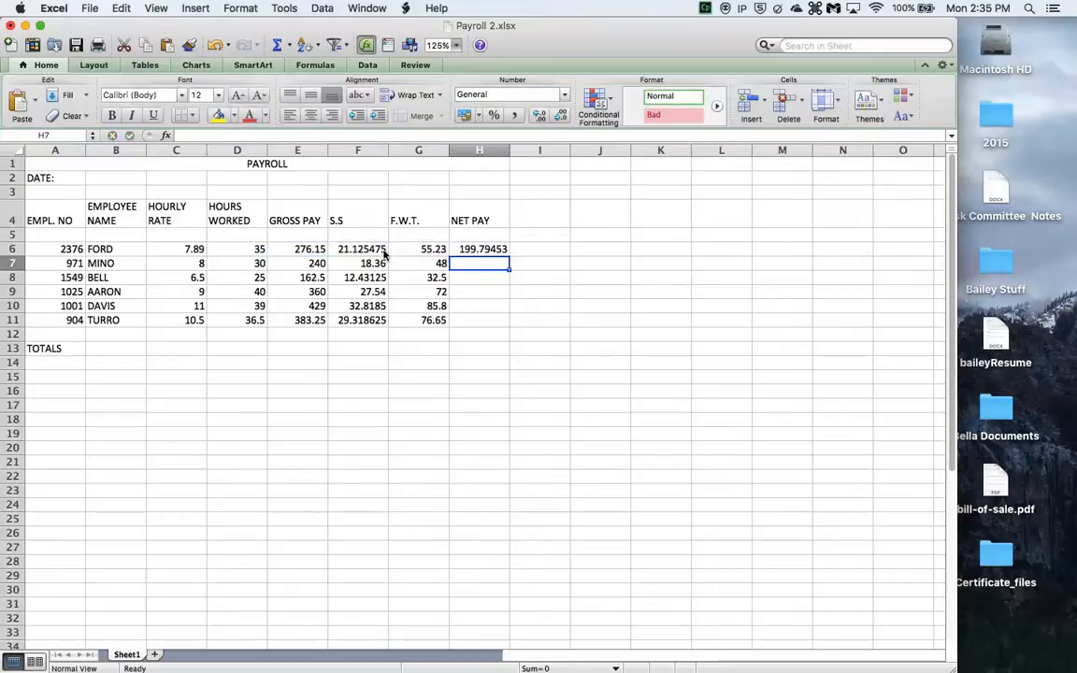
- Fill the net pay formula from H6 down through H11
left_click(486, 250)
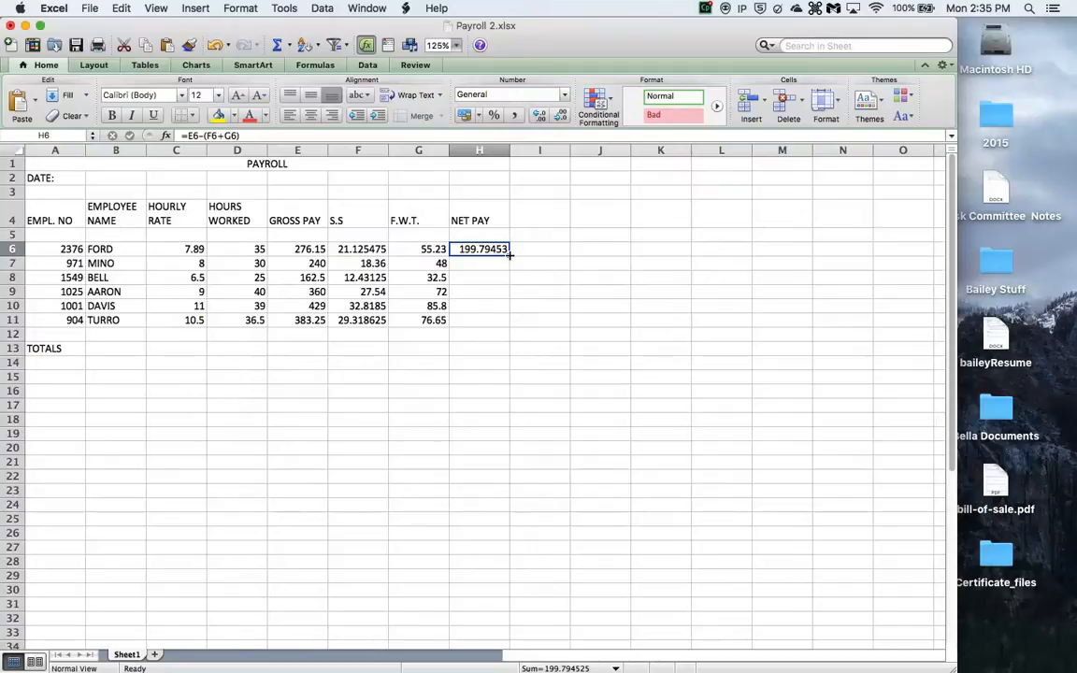
left_click_drag(510, 254, 511, 321)
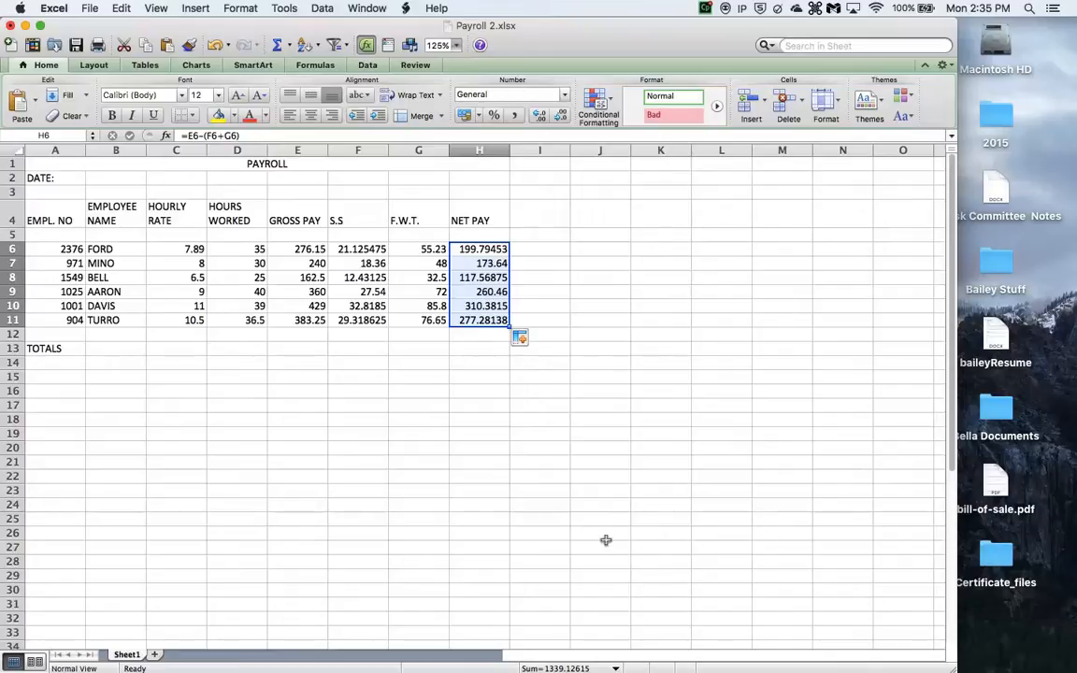
- AutoSum the gross pay E6:E11 in E13 and fill the totals formula across through H13
left_click(289, 351)
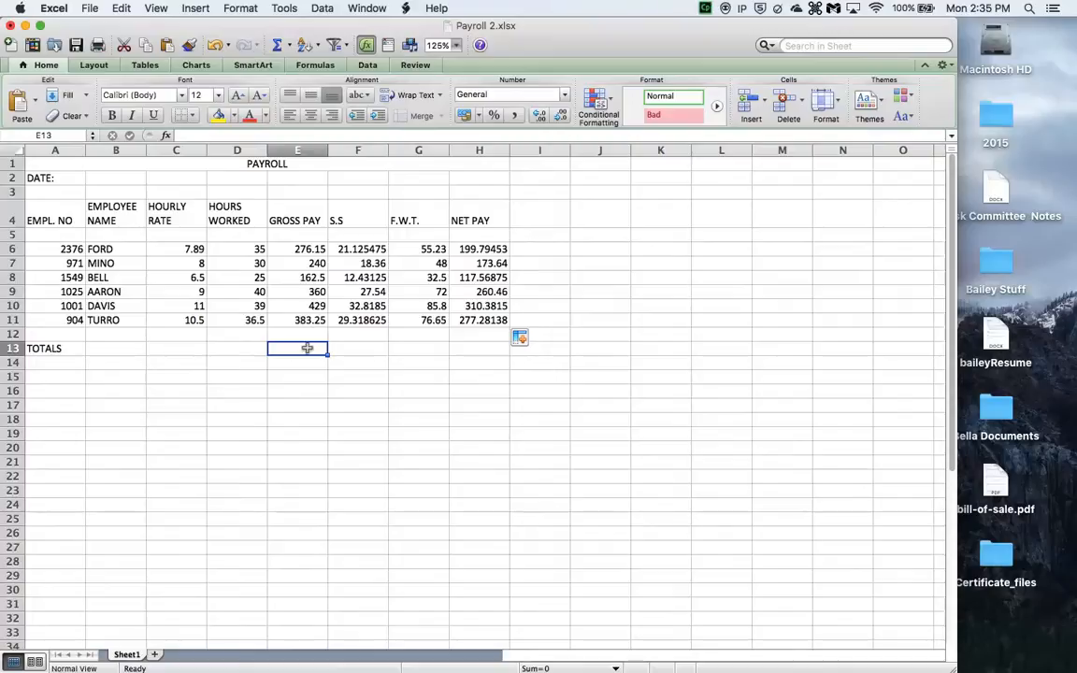
left_click(277, 46)
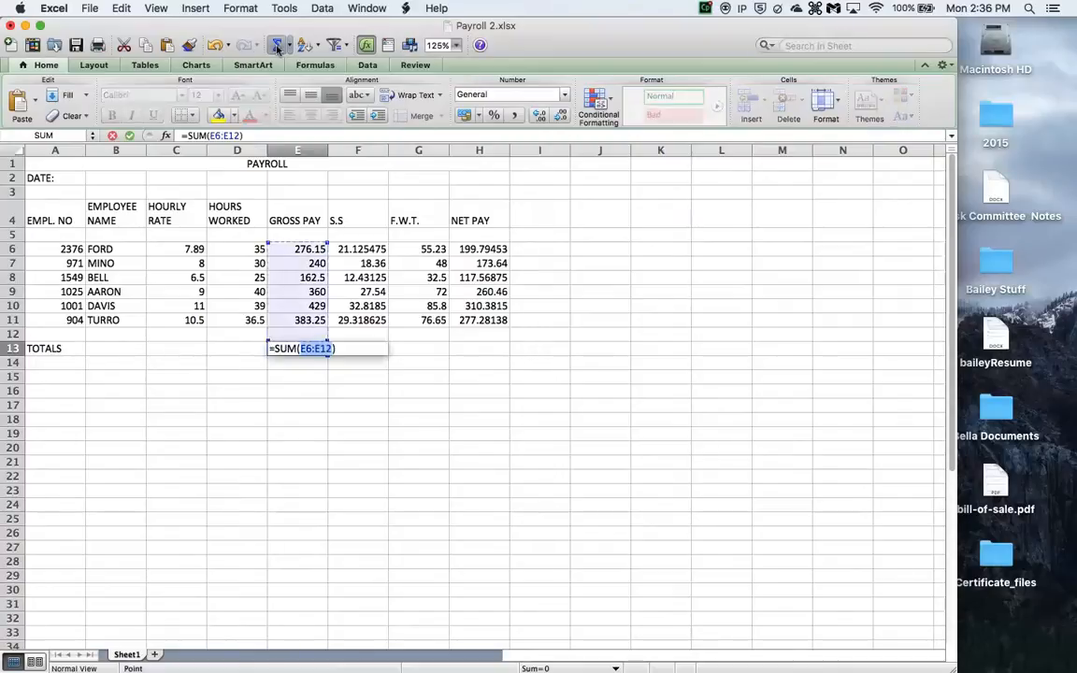
left_click_drag(311, 248, 308, 319)
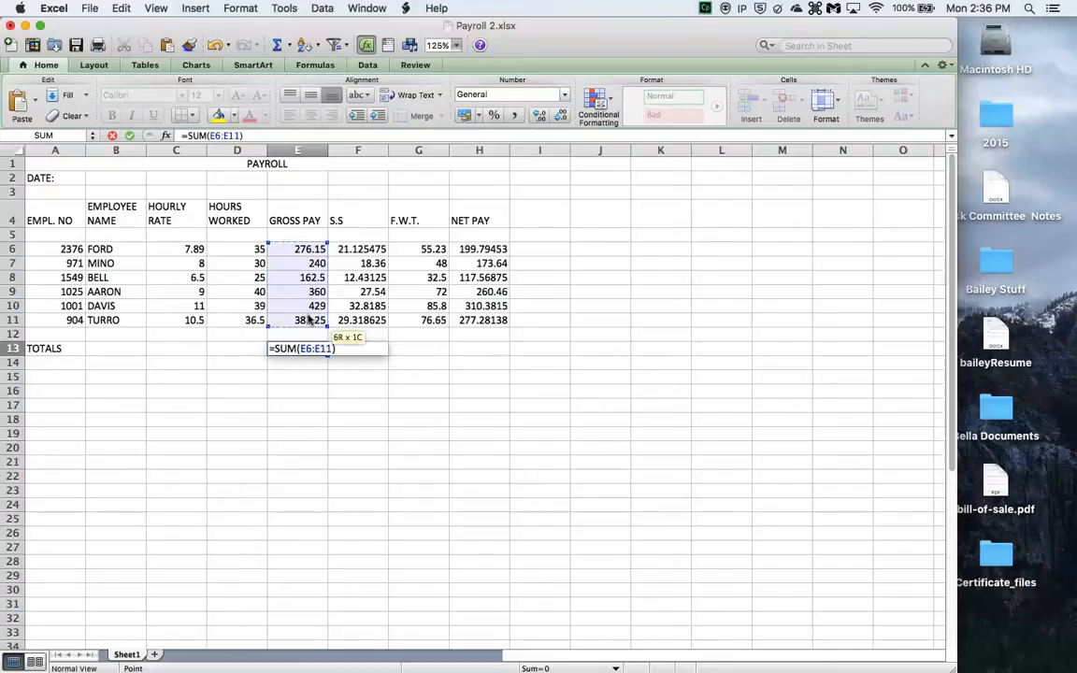
key("Return")
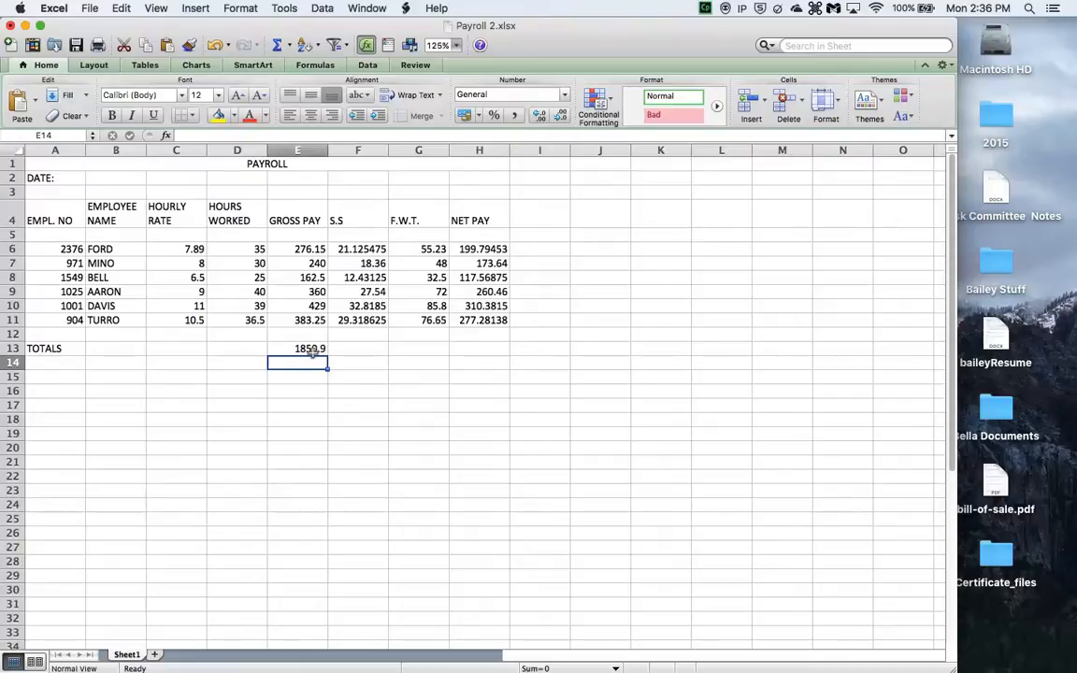
left_click(313, 349)
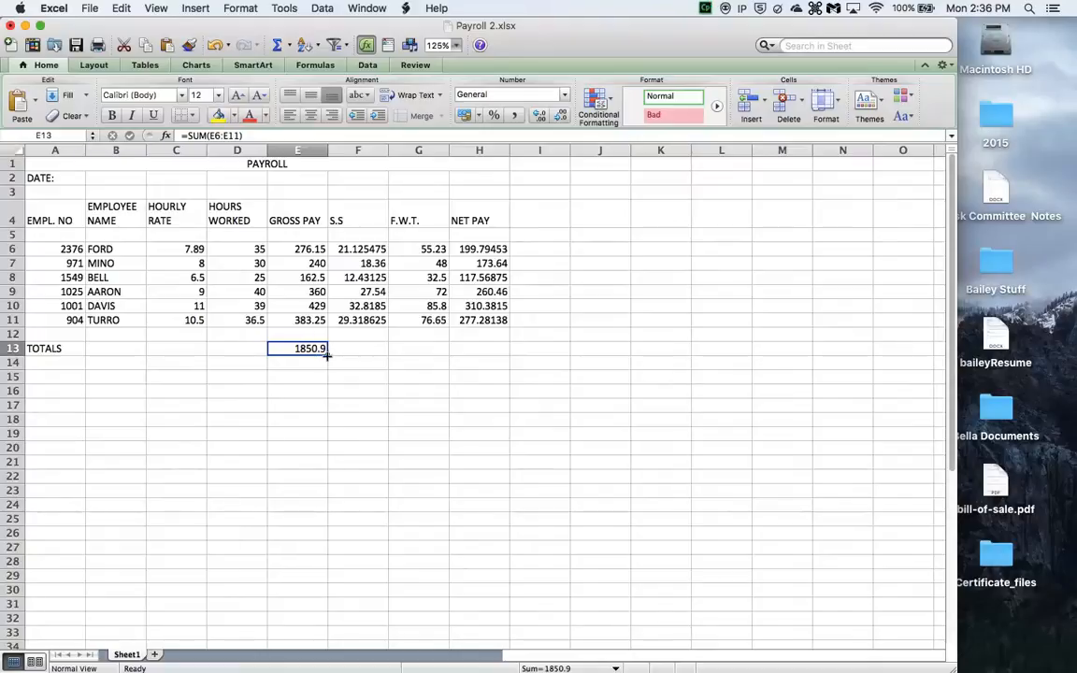
left_click_drag(327, 355, 484, 361)
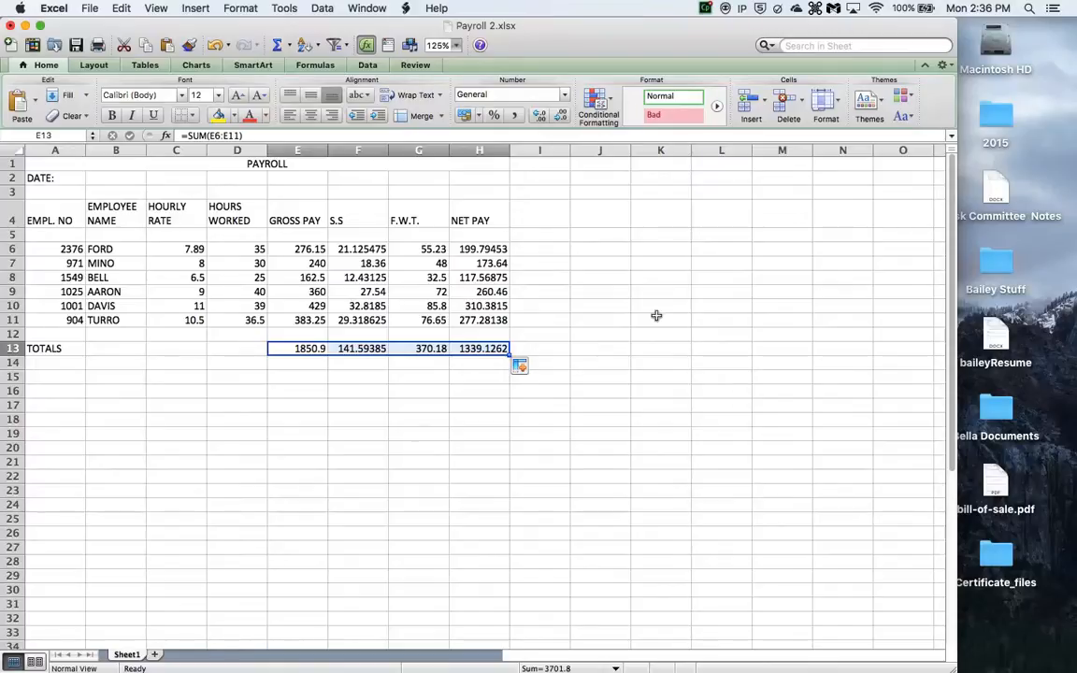
- Make the PAYROLL title bold at 14 pt font size
left_click(244, 167)
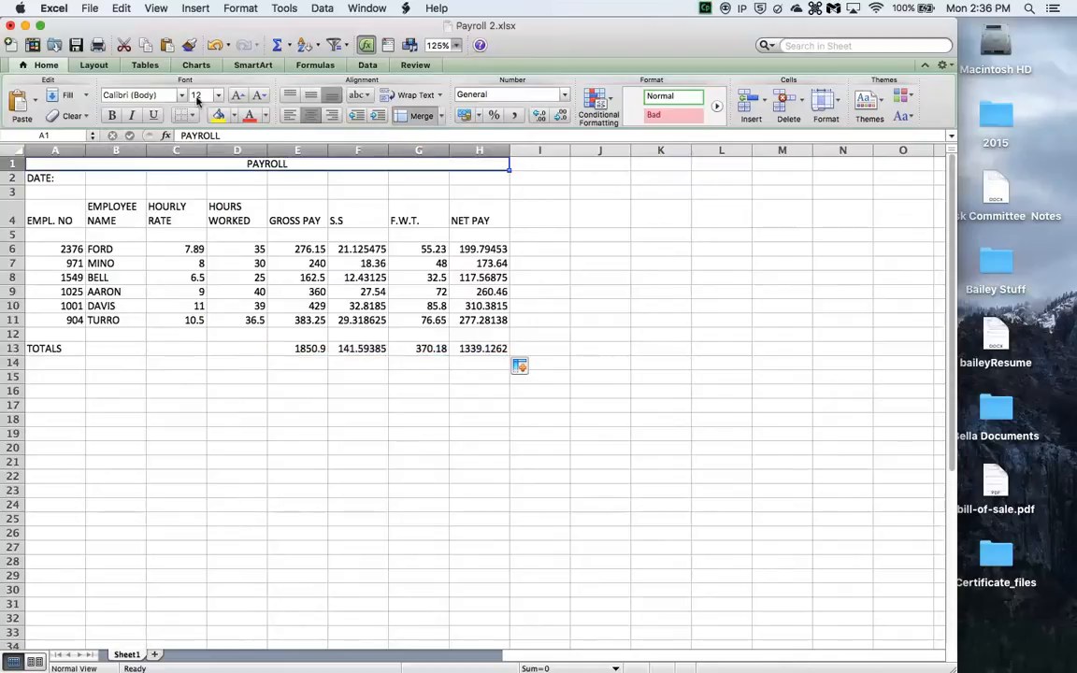
left_click(112, 115)
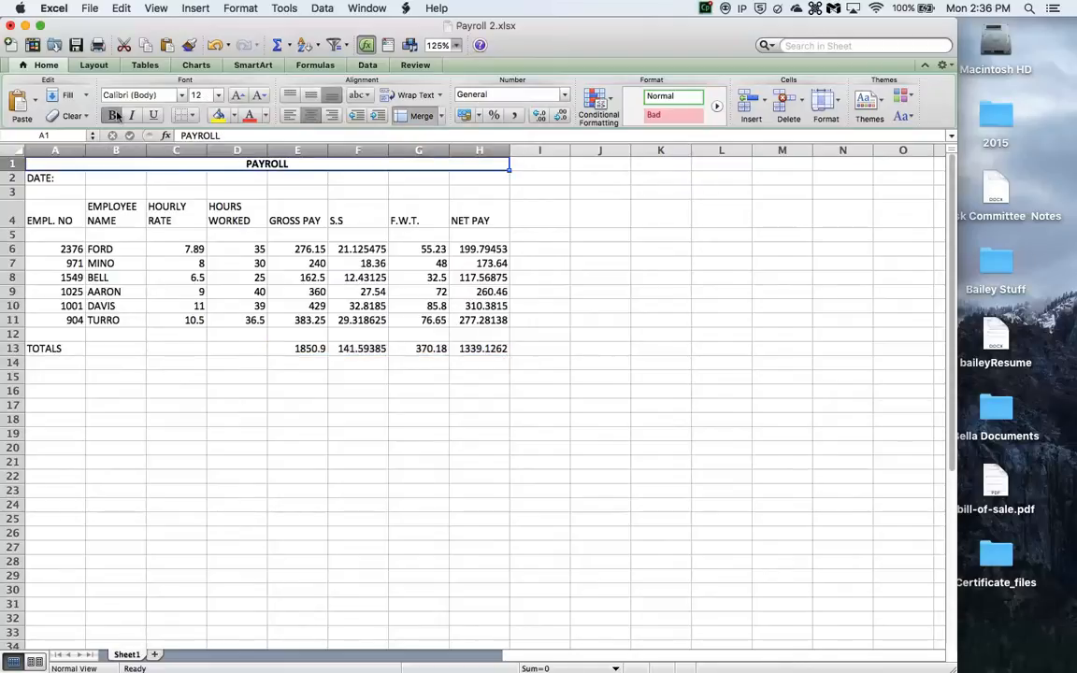
left_click(219, 96)
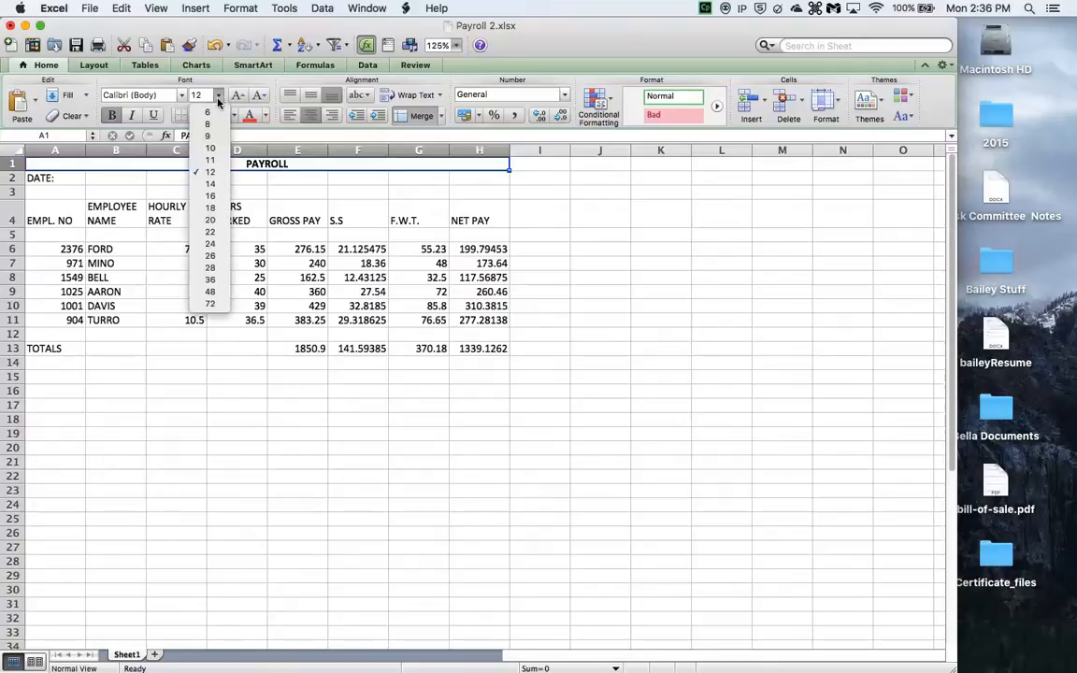
left_click(209, 185)
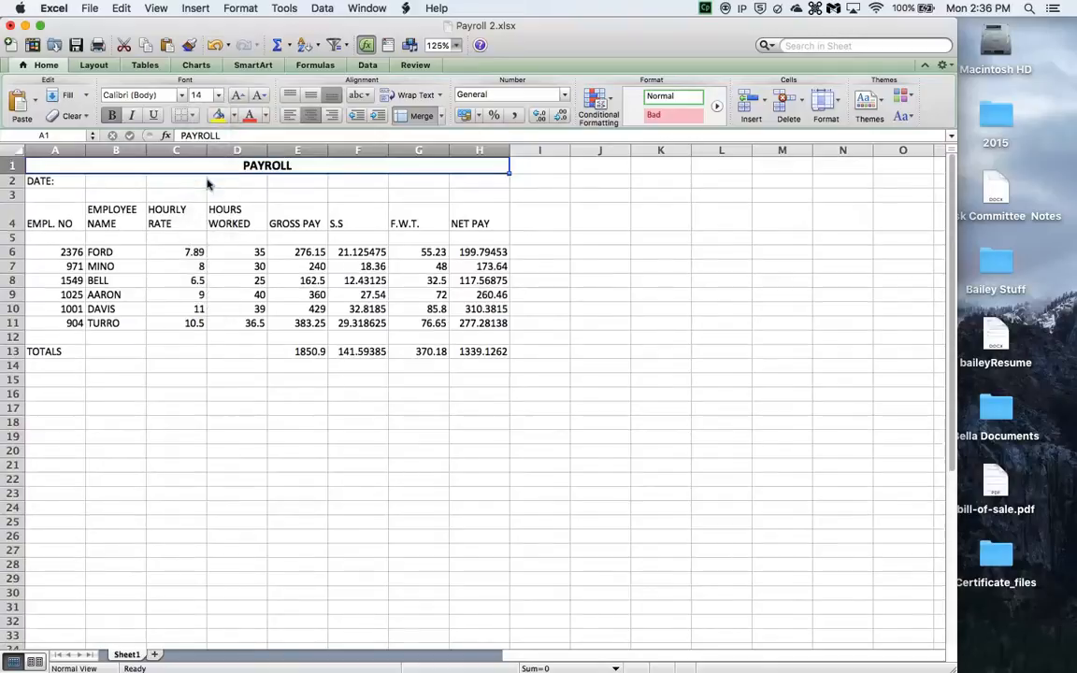
- Make the DATE: label in A2 bold and italic
left_click(43, 182)
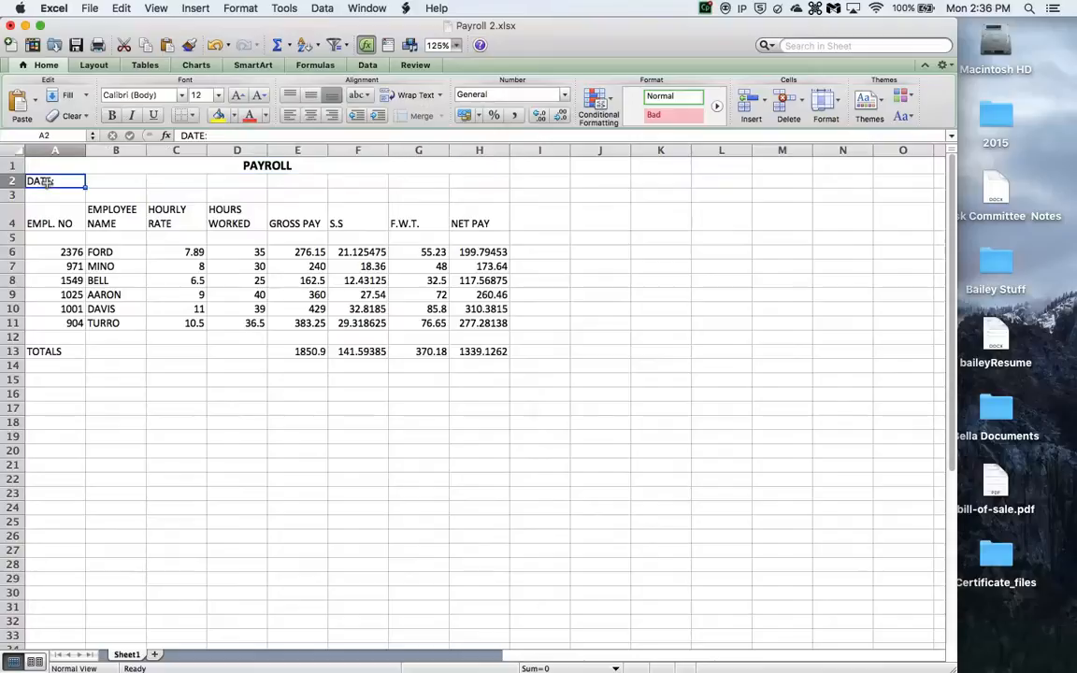
left_click(112, 116)
left_click(131, 115)
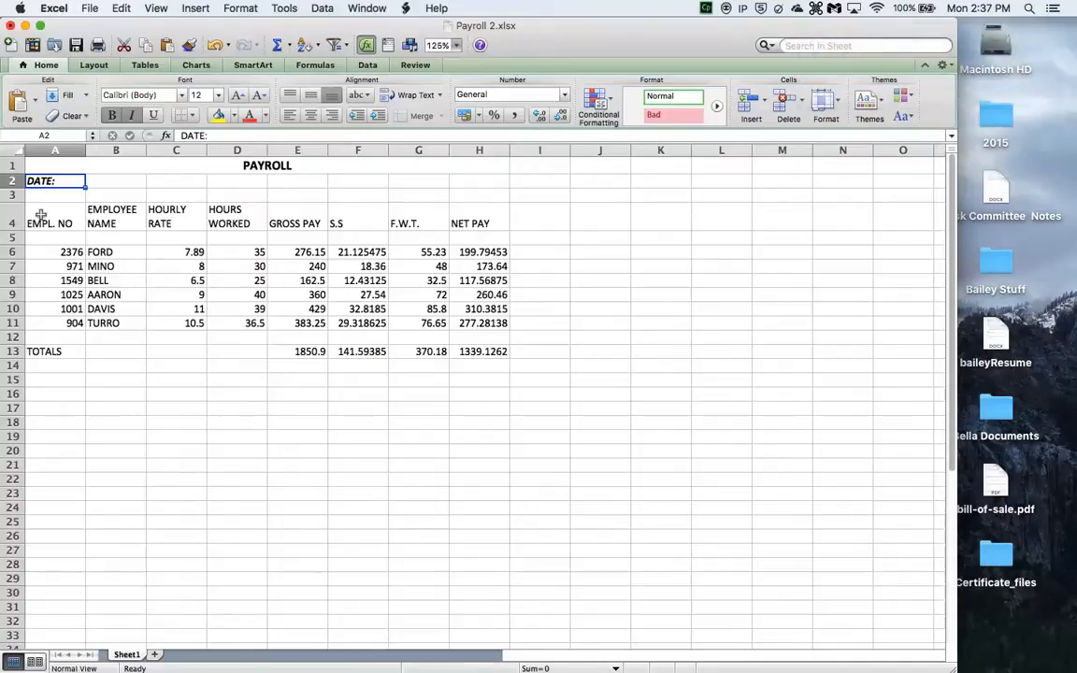
- Center and bold the column headings in row 4 from A4 to H4
left_click_drag(41, 215, 498, 225)
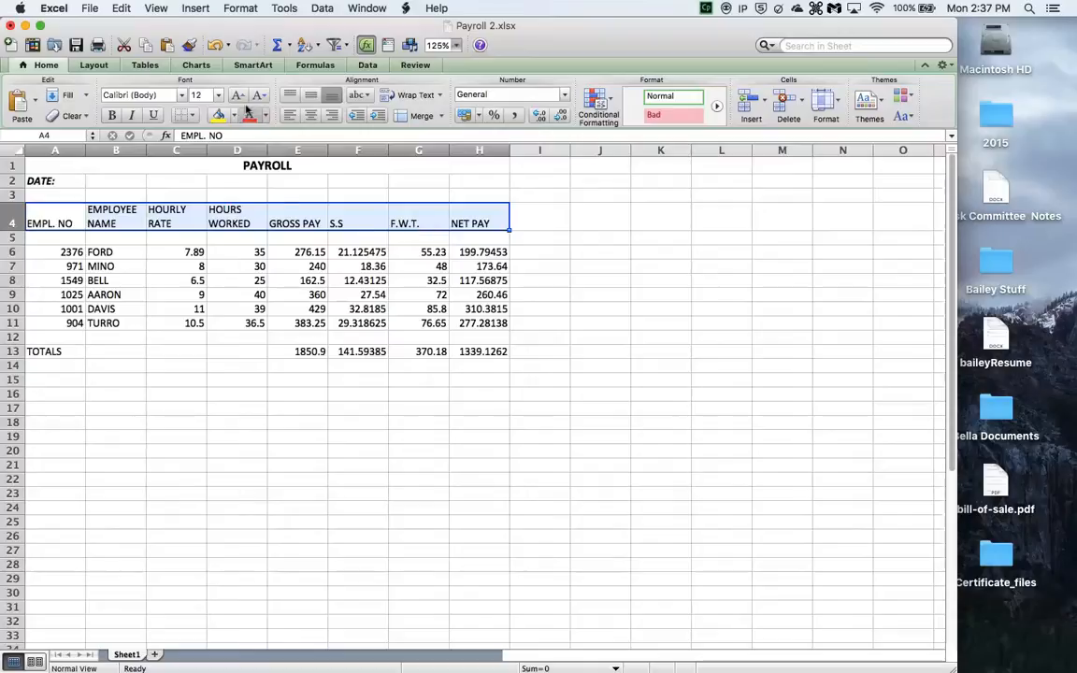
left_click(310, 115)
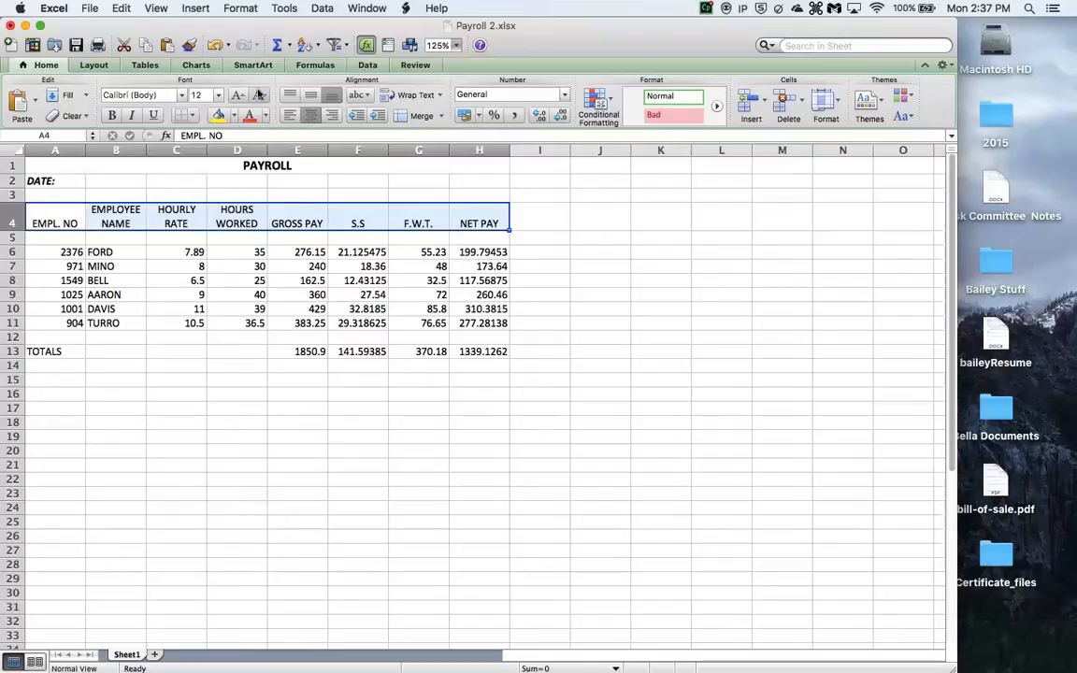
left_click(112, 115)
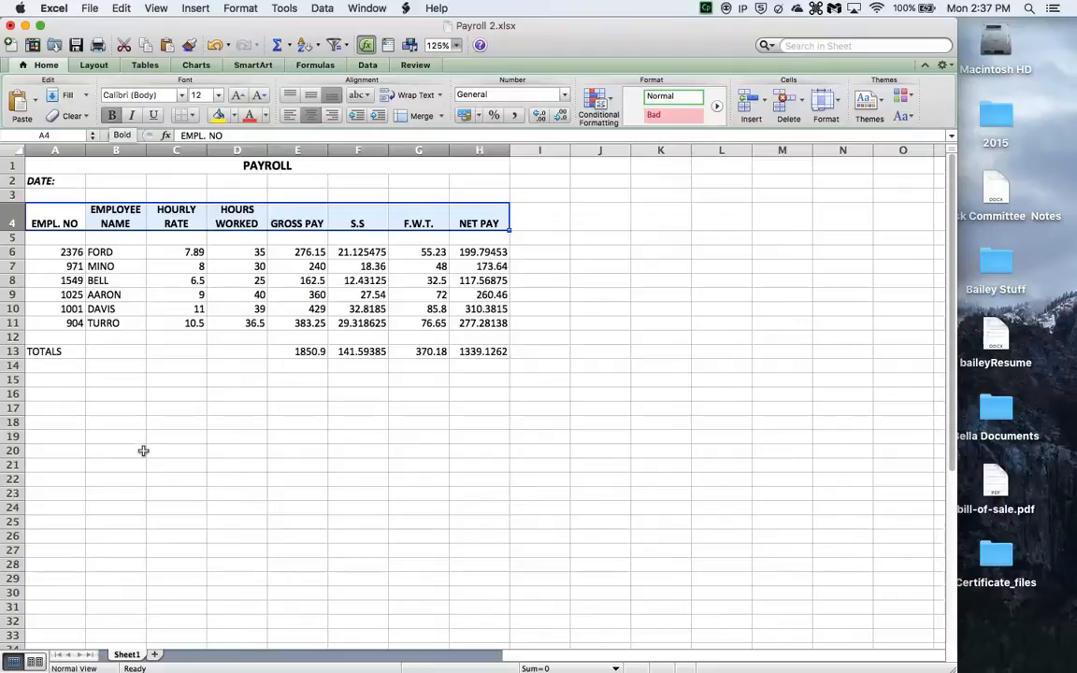
- Bold the TOTALS label in A13 and select the totals row E13:H13
left_click(51, 351)
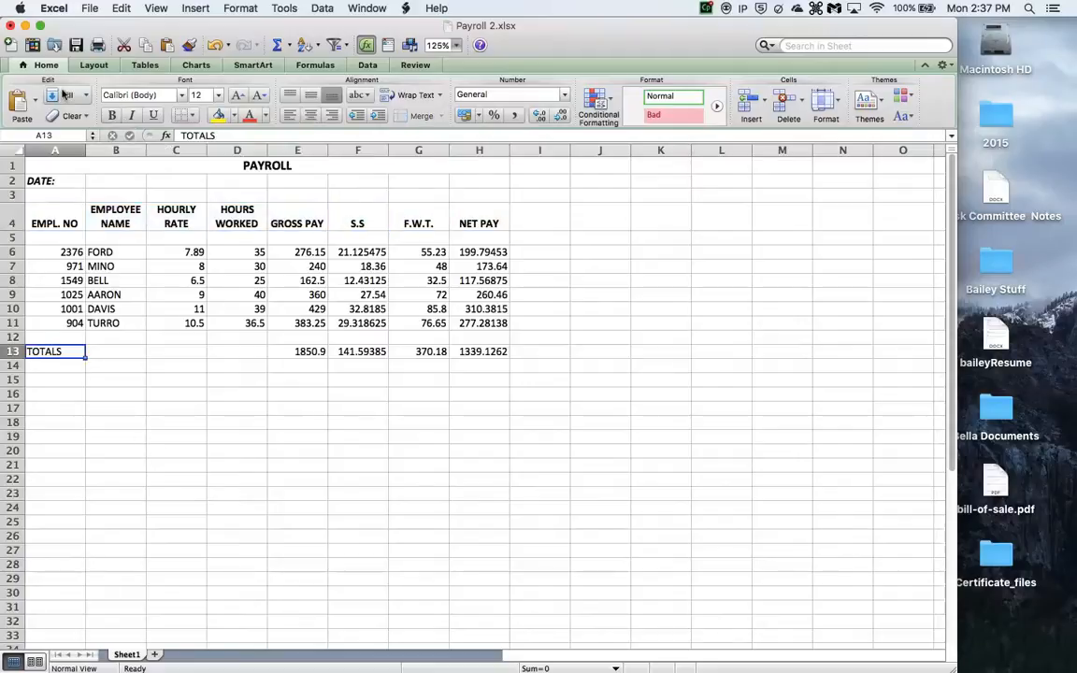
left_click(113, 115)
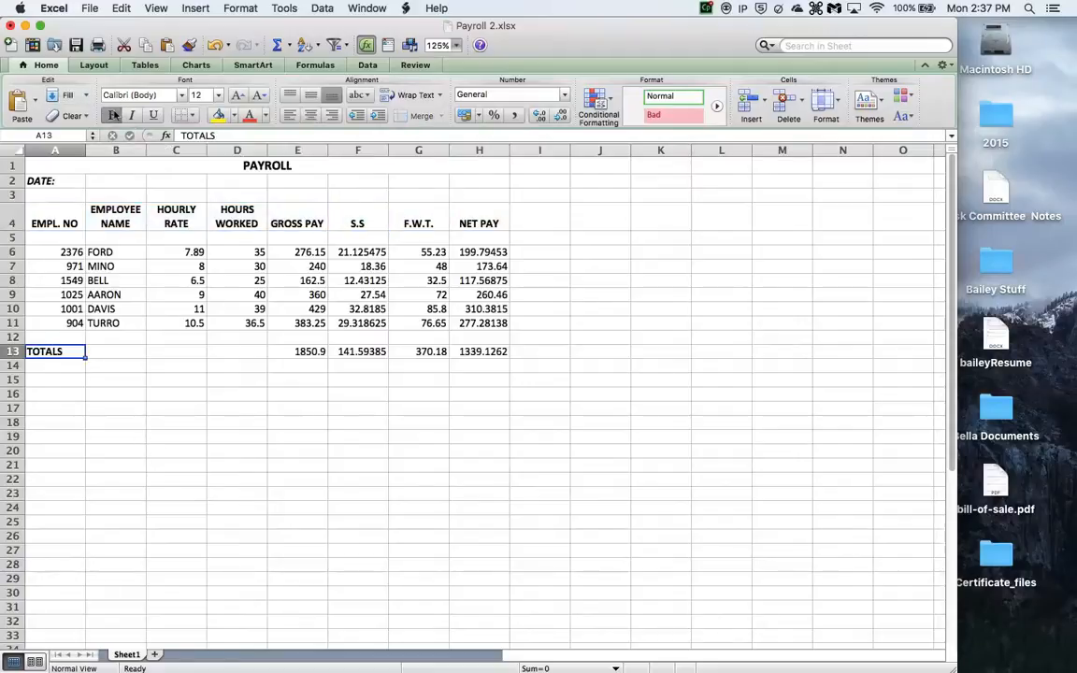
left_click_drag(293, 348, 486, 354)
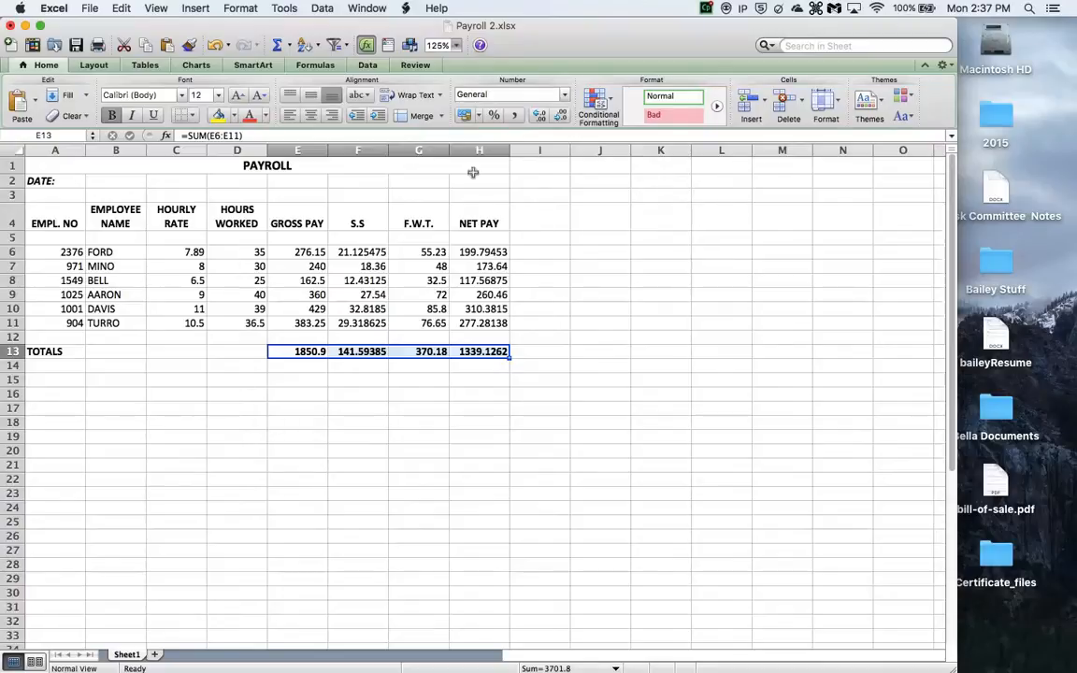
- Apply comma style to the hourly rates C6:C11 and the pay amounts E6:H11
left_click_drag(193, 252, 189, 319)
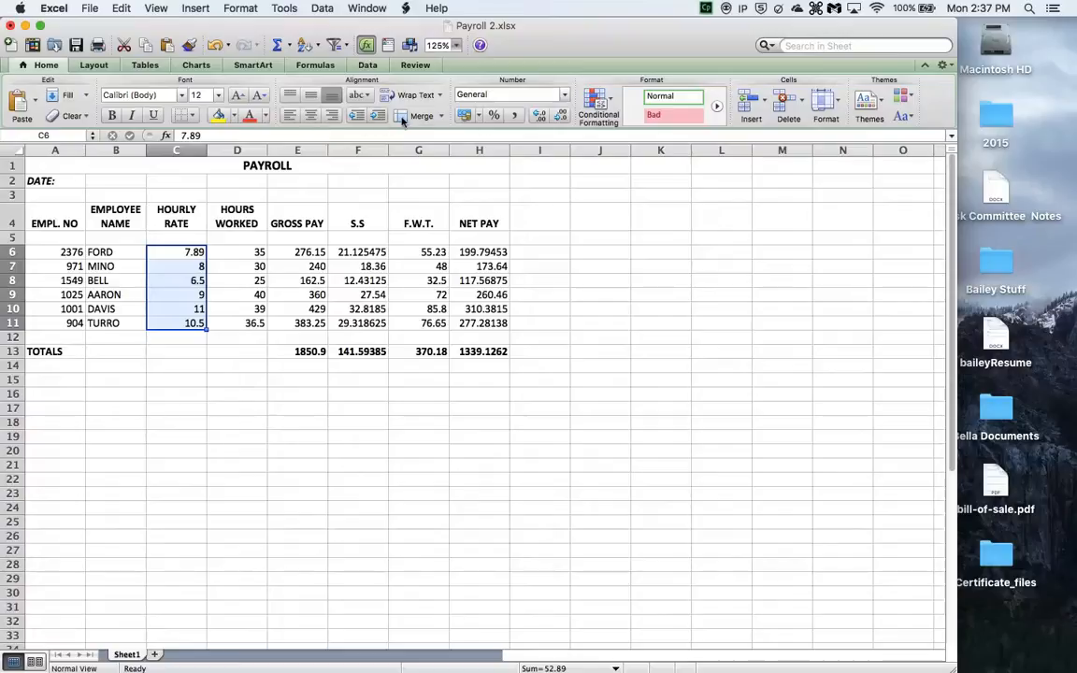
left_click(515, 116)
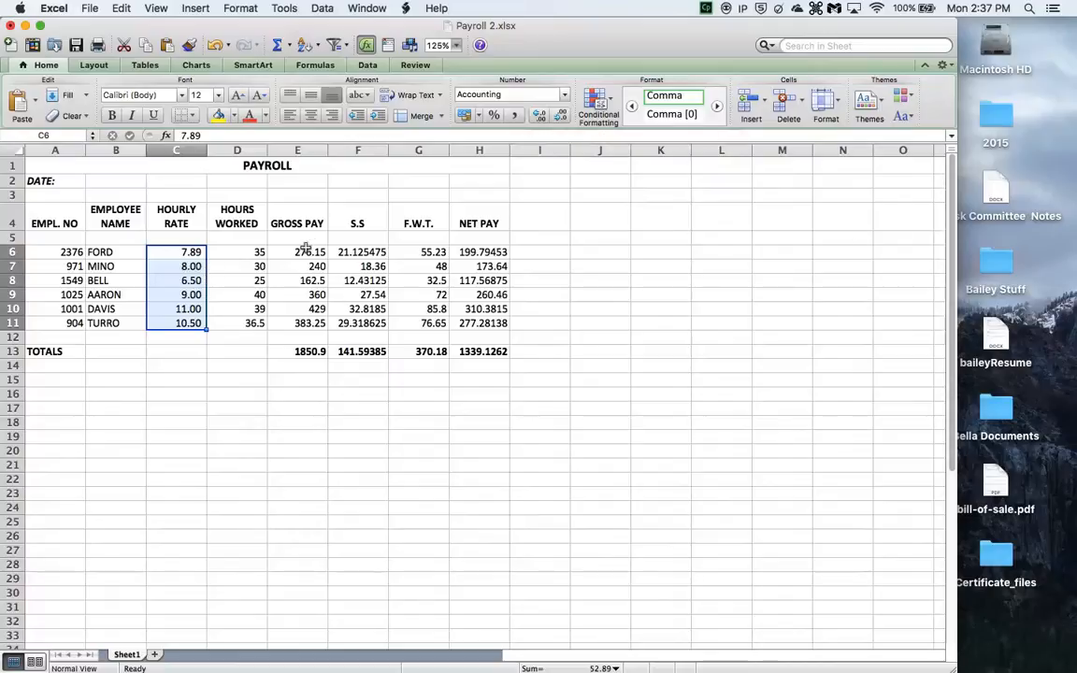
left_click_drag(305, 248, 482, 327)
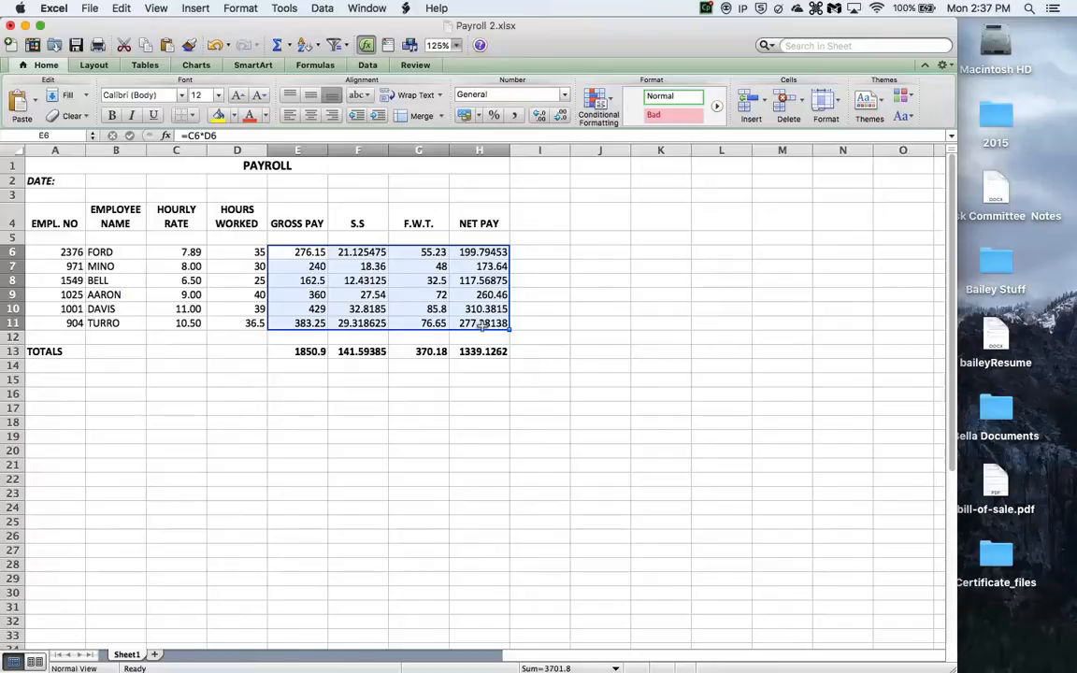
left_click(517, 116)
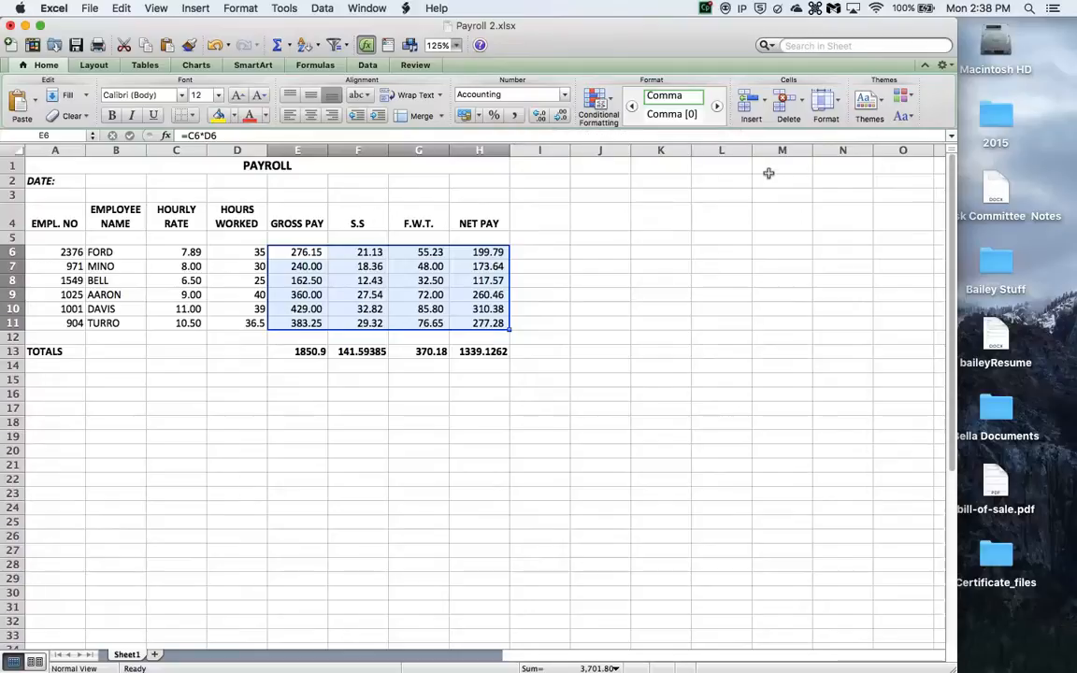
- Enter the date 10/31/2016 in cell B2
left_click(100, 180)
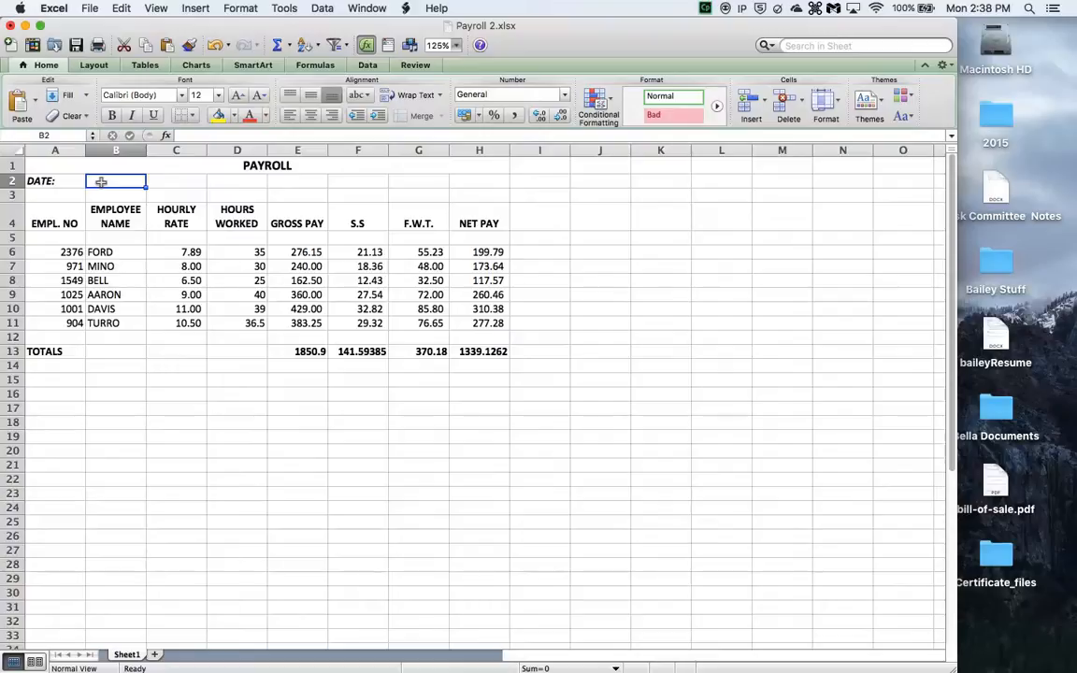
type("10")
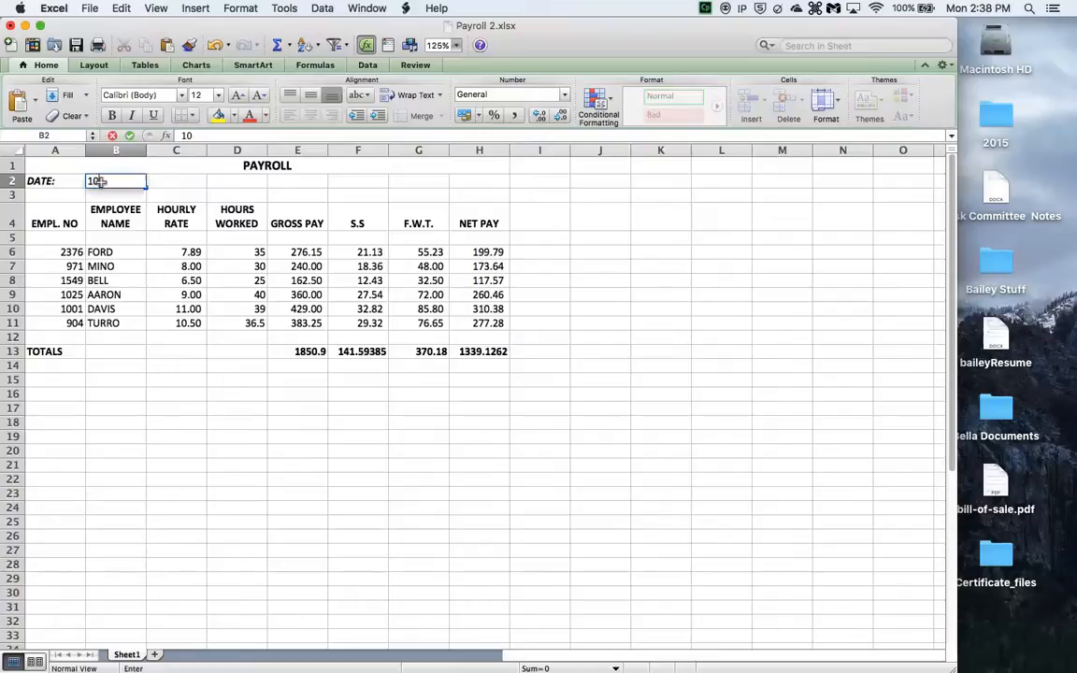
type("/31/2016")
key("Return")
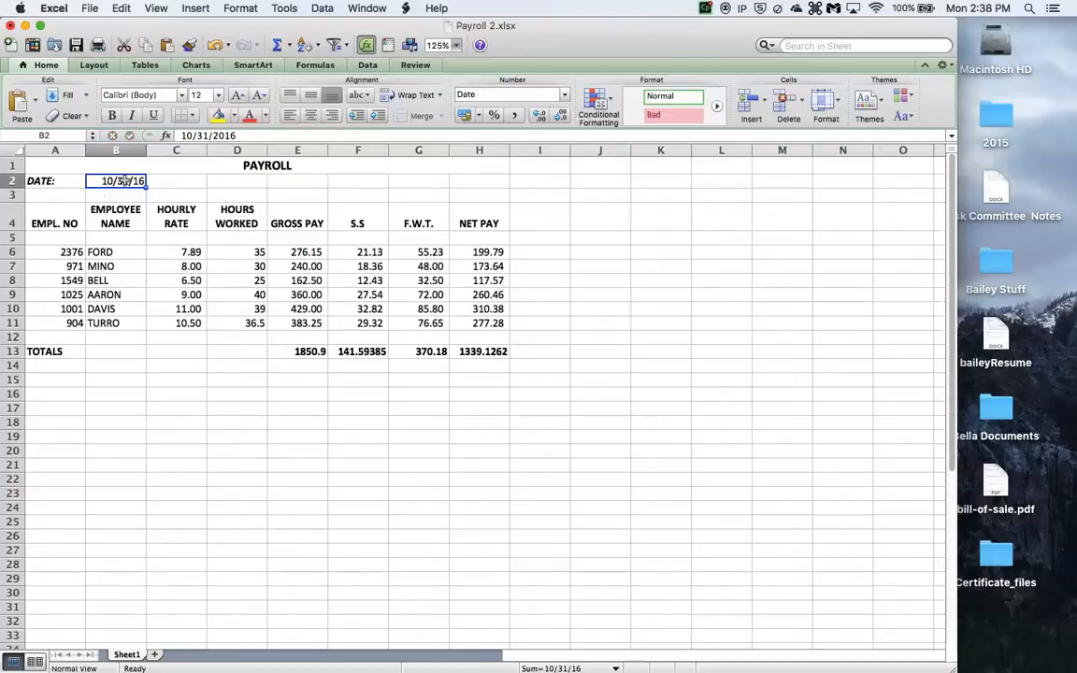
- Format the date in B2 with the long weekday, month day, year date type
right_click(121, 183)
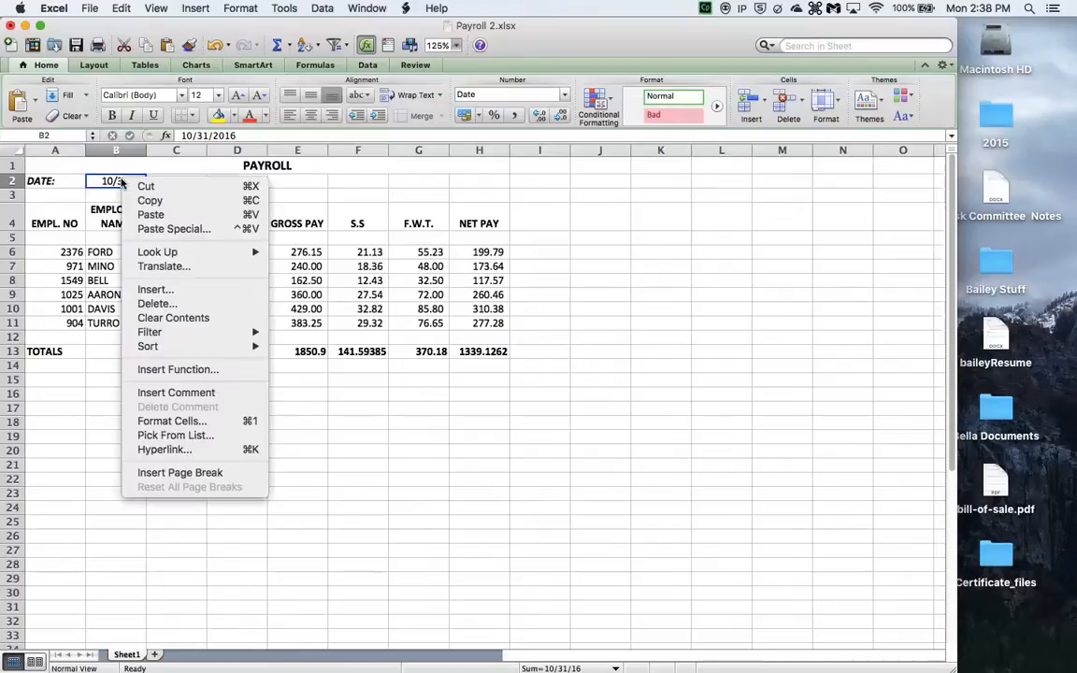
left_click(171, 423)
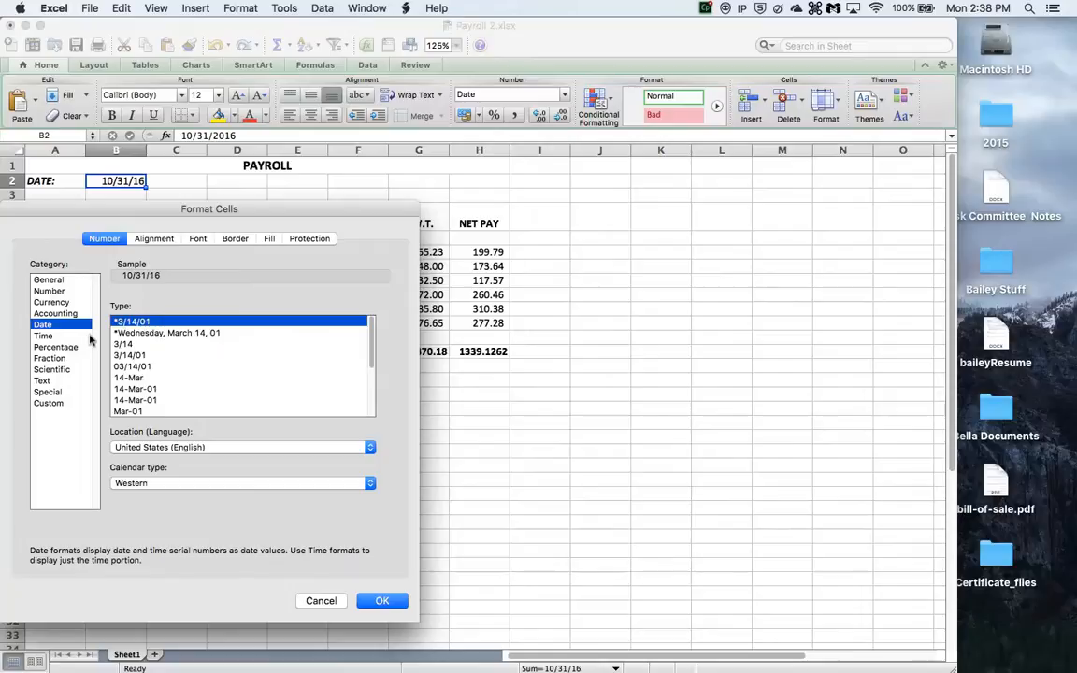
left_click(156, 335)
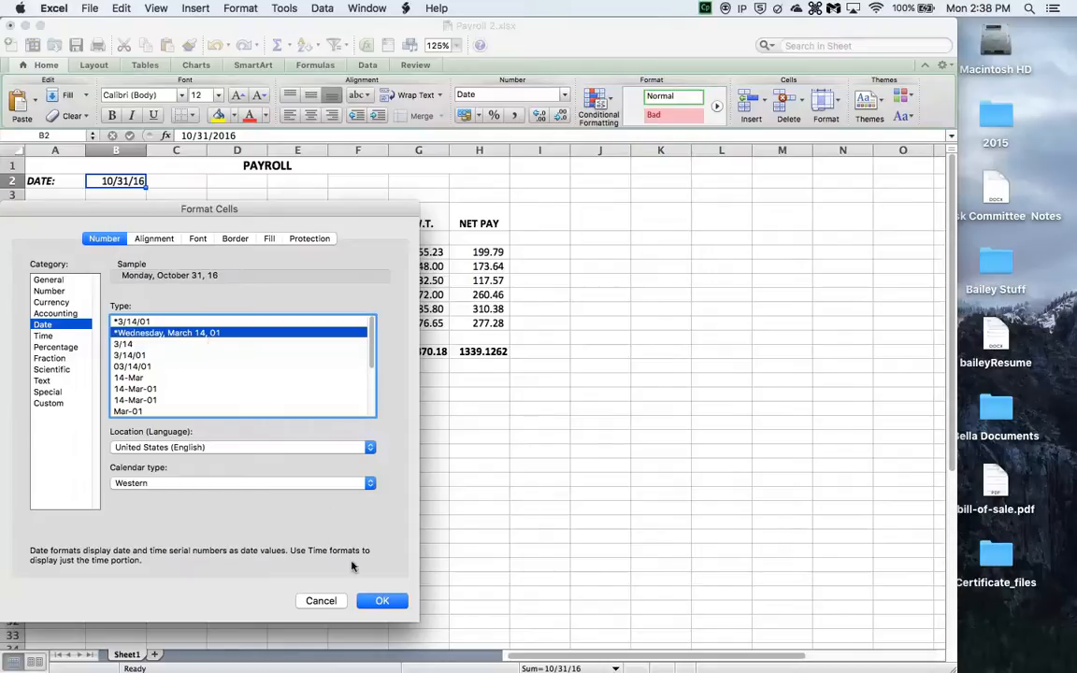
left_click(383, 601)
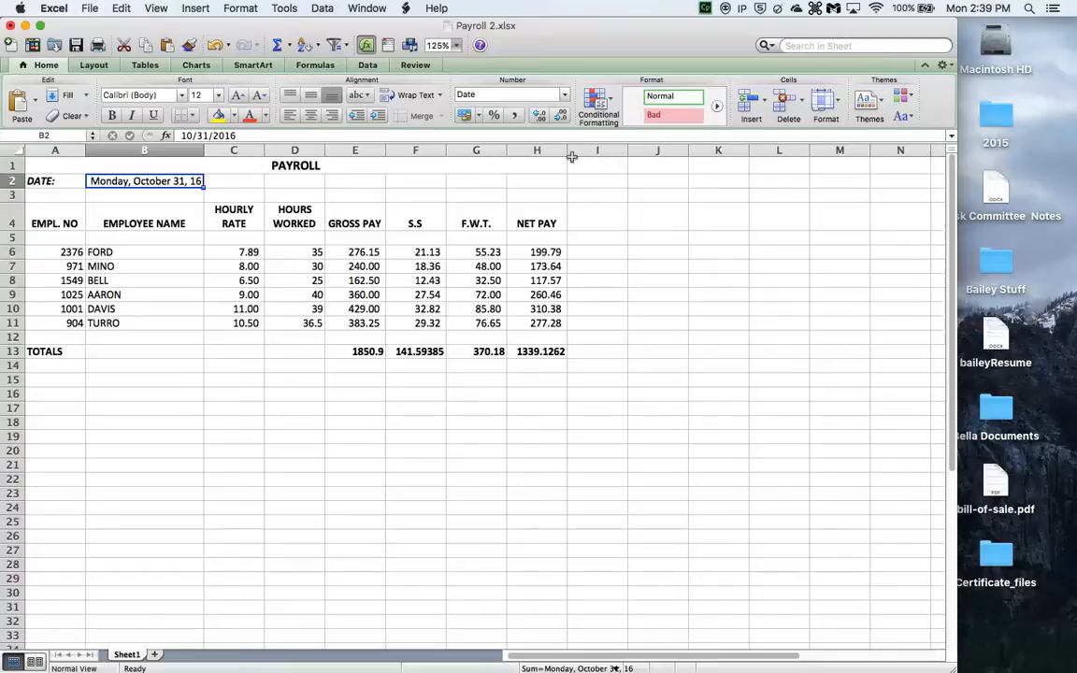
- Save the workbook as Payroll 2 on the Desktop, replacing the existing file
left_click(90, 8)
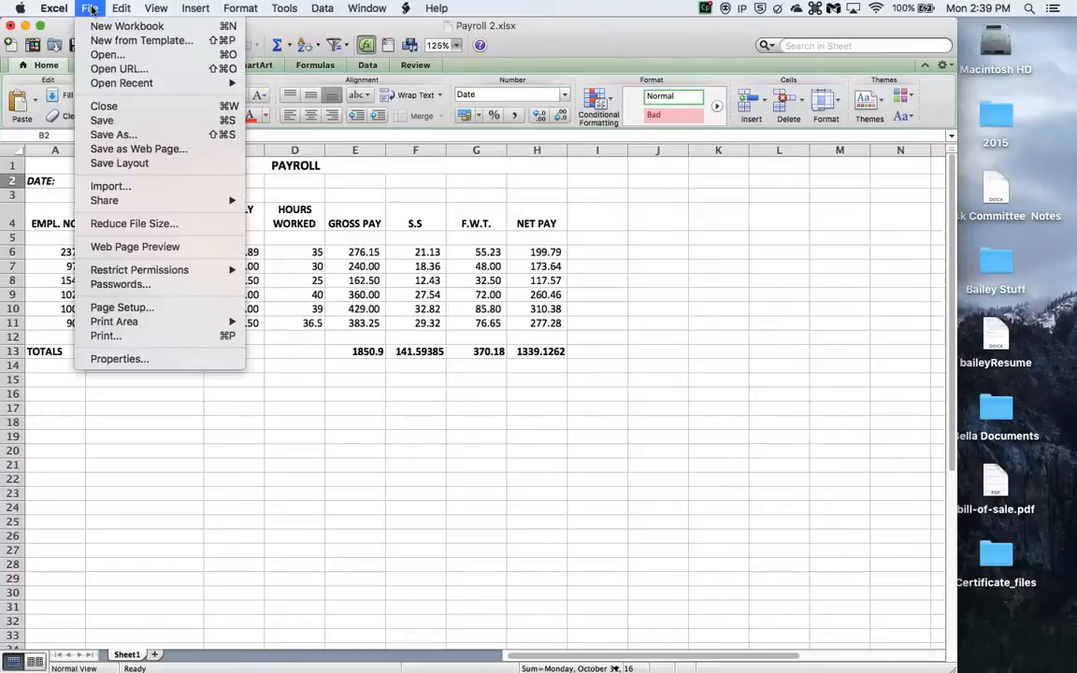
left_click(127, 136)
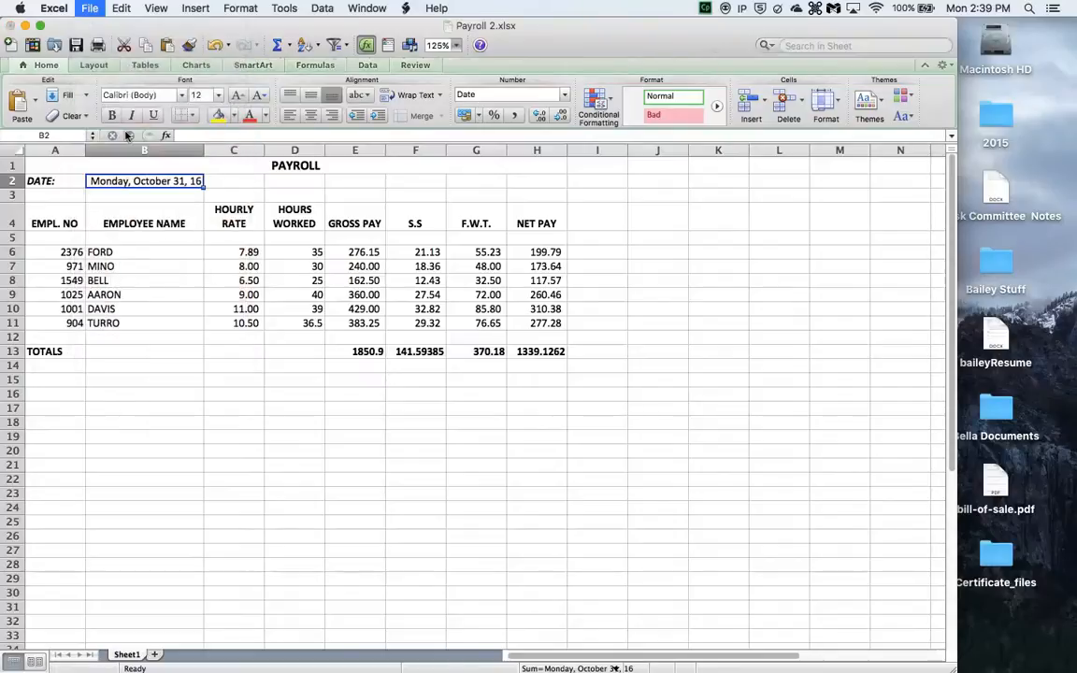
left_click(677, 300)
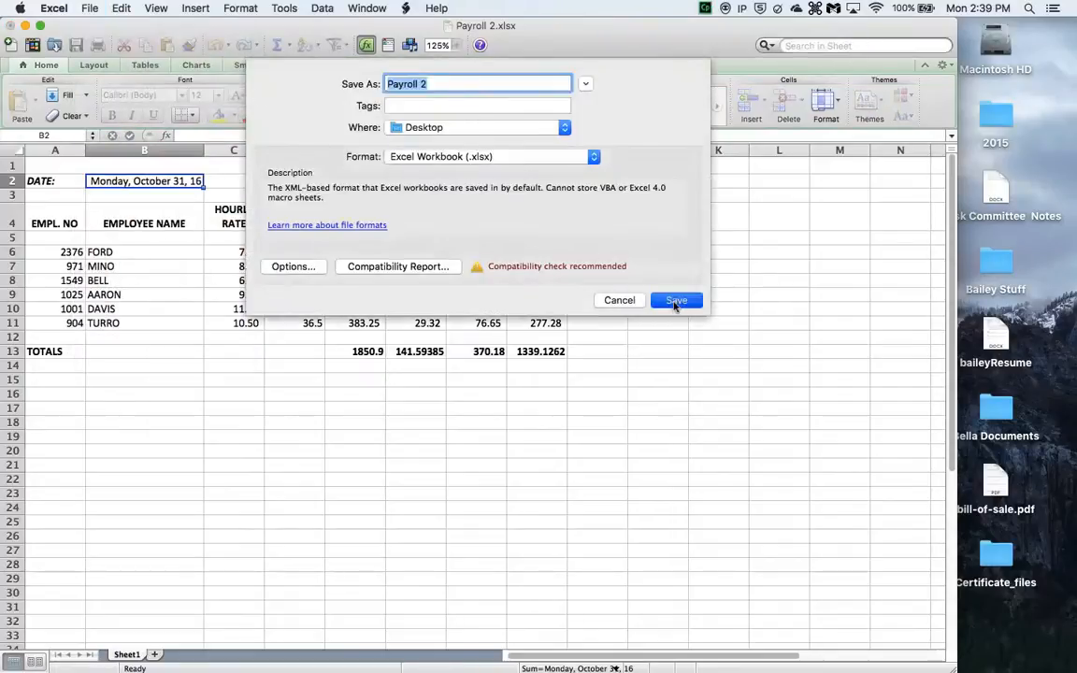
left_click(584, 149)
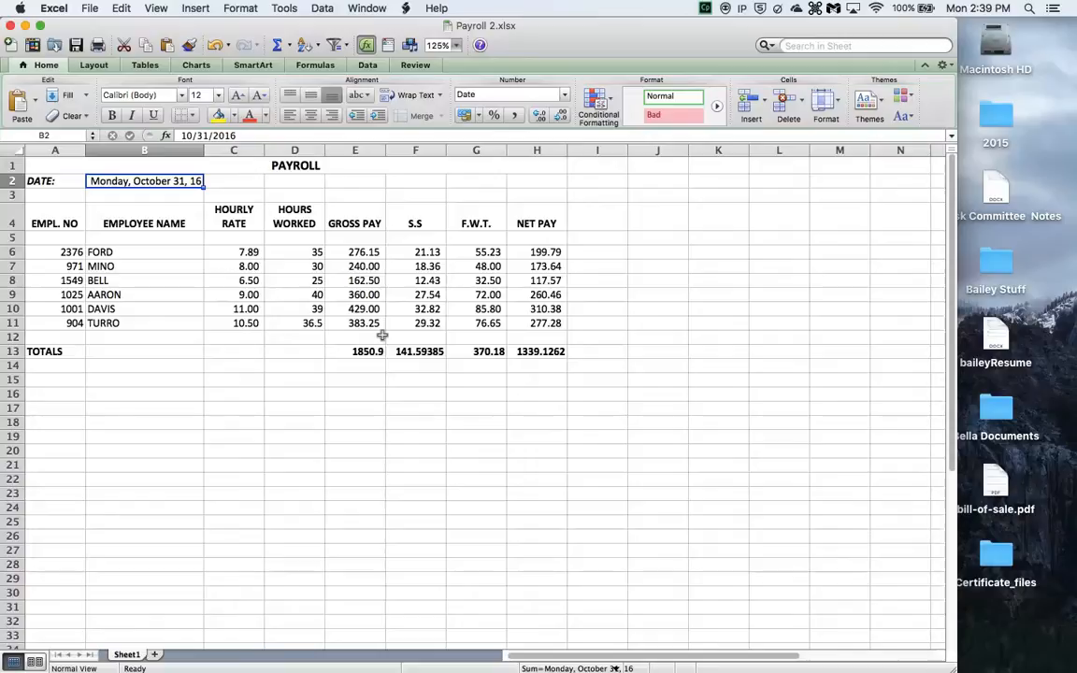
key("super+Return")
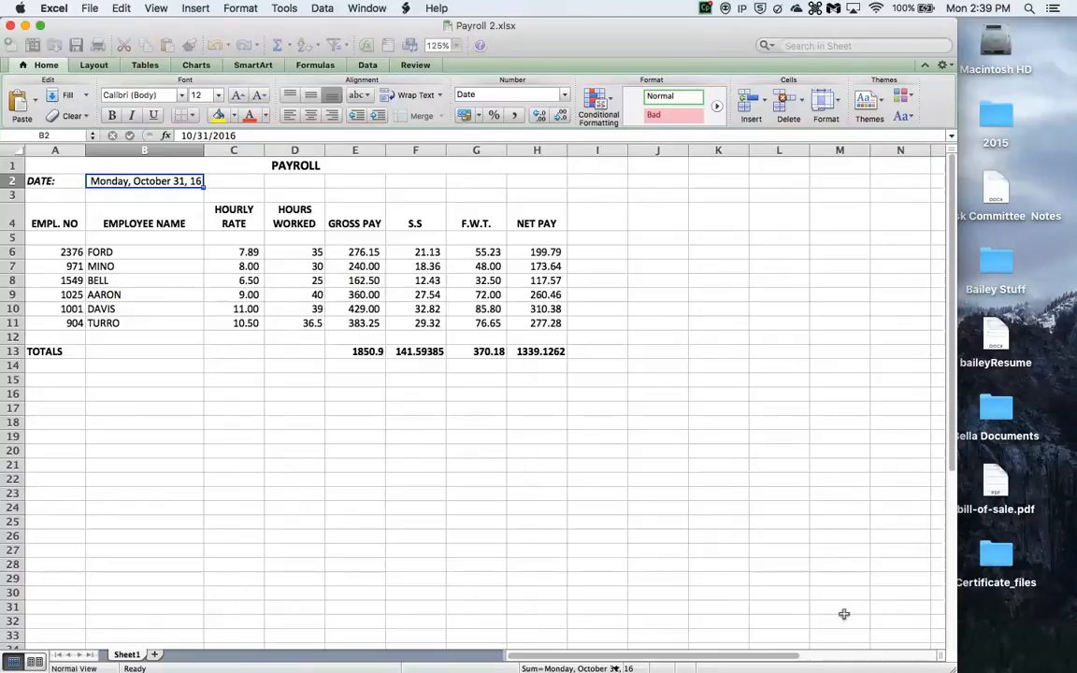